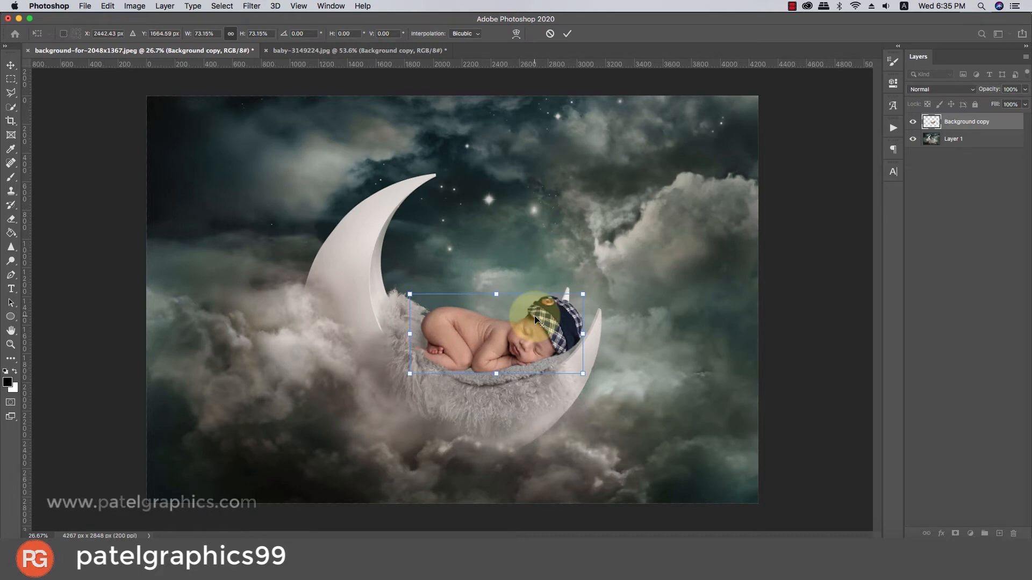
# Step: Scale the baby cutout to 65.07% and position it on the fur inside the crescent moon, then apply the transform
pyautogui.scroll(-5, 571, 289)
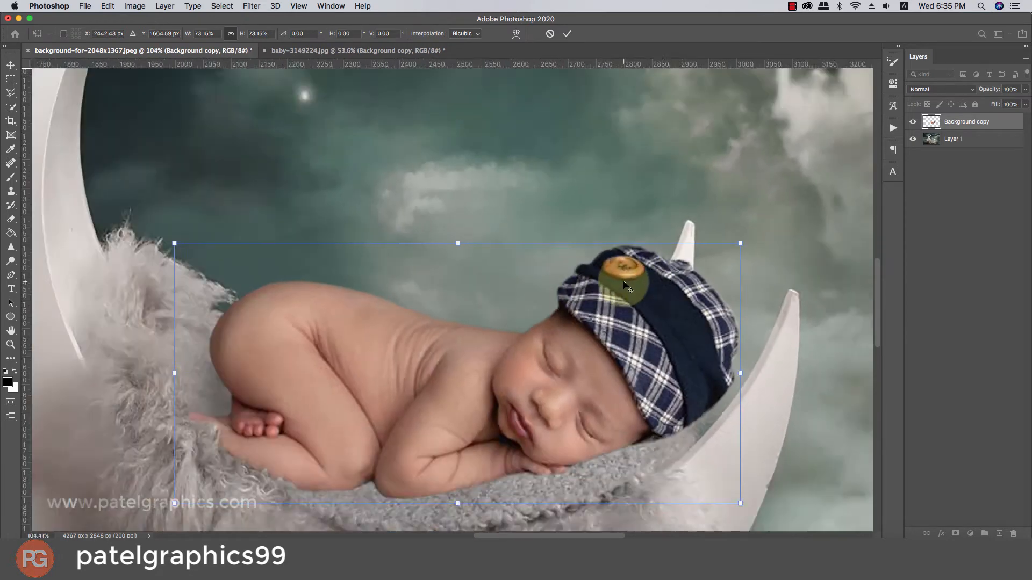
pyautogui.moveTo(692, 254); pyautogui.dragTo(676, 275)
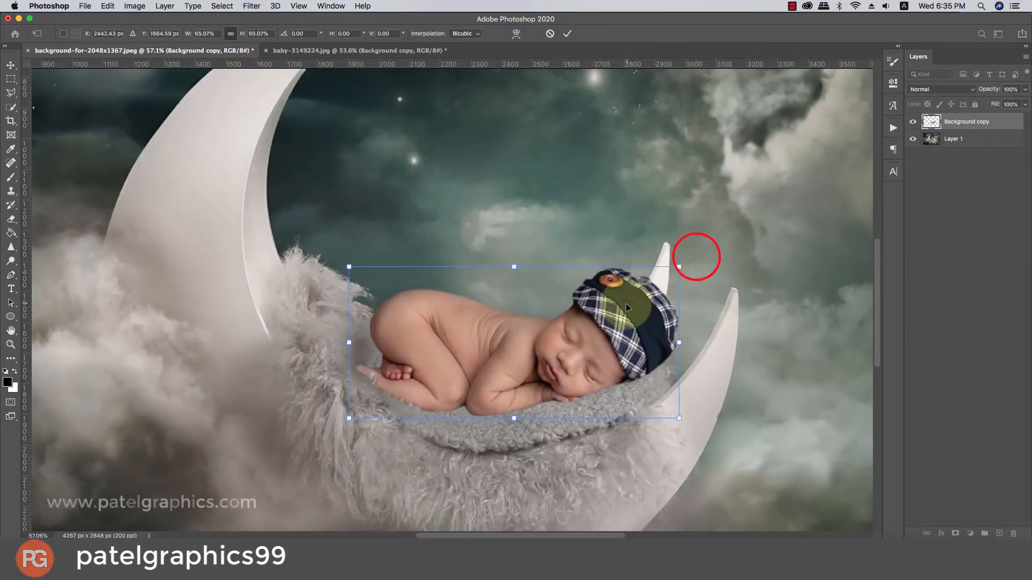
pyautogui.moveTo(625, 304); pyautogui.dragTo(601, 315)
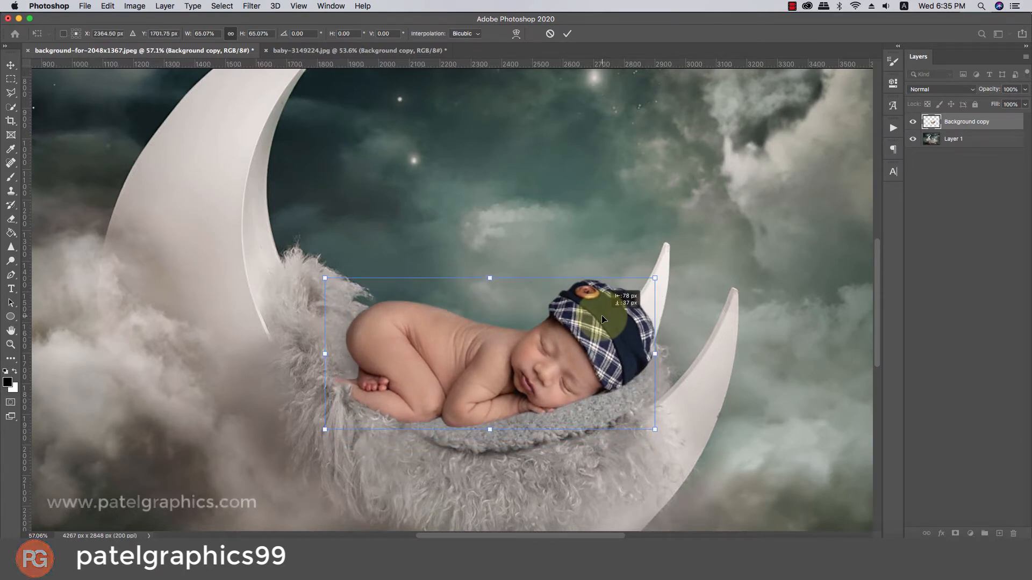
pyautogui.moveTo(601, 315)
pyautogui.mouseDown()
pyautogui.moveTo(604, 291)
pyautogui.moveTo(604, 317)
pyautogui.mouseUp()
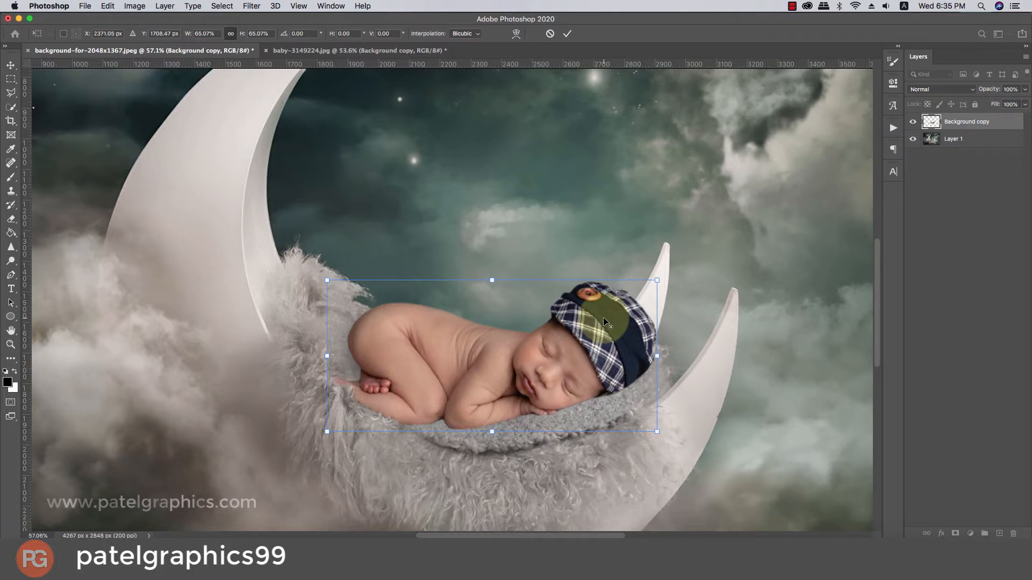
pyautogui.scroll(-2, 570, 317)
pyautogui.press('Return')
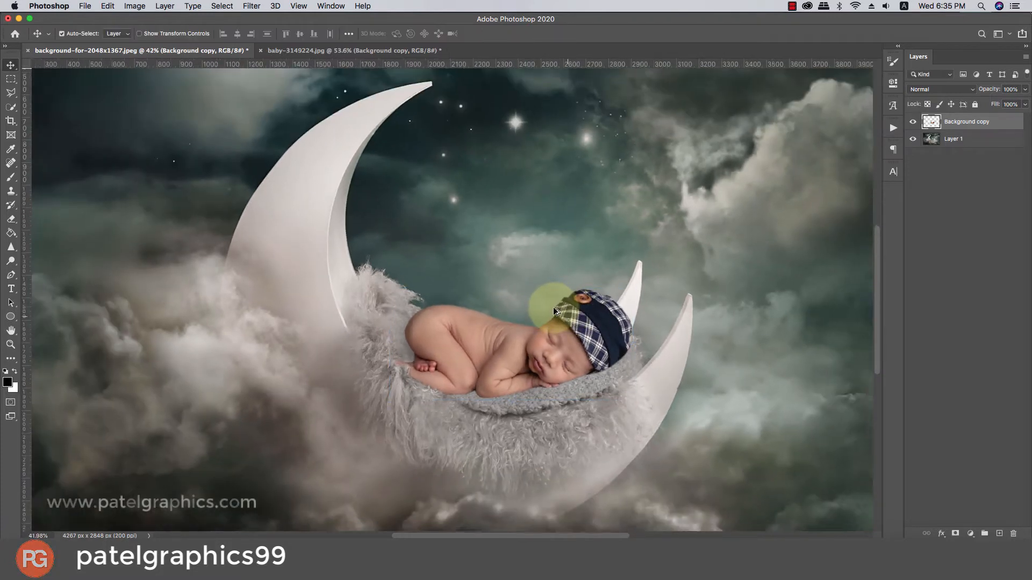
pyautogui.scroll(-10, 558, 312)
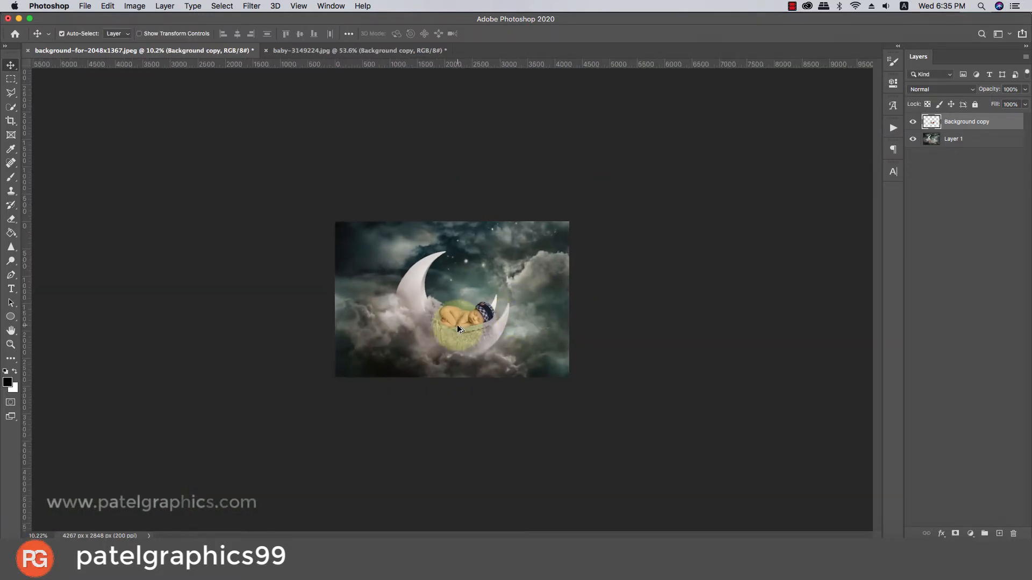
pyautogui.scroll(5, 460, 324)
# Step: Add a new empty layer above Layer 1 and choose the Brush tool with black (000000) as the foreground color
pyautogui.click(971, 141)
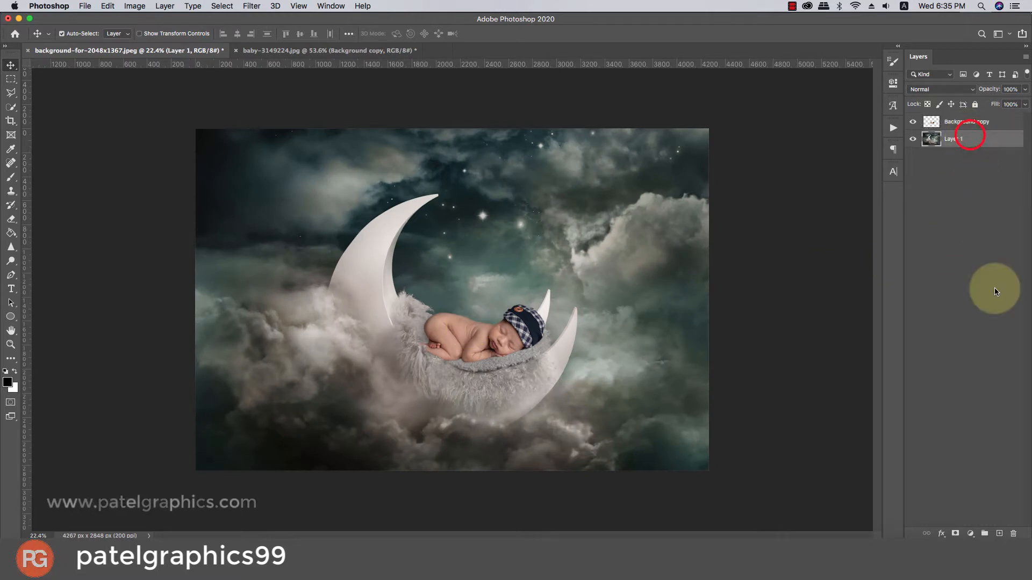
pyautogui.click(999, 534)
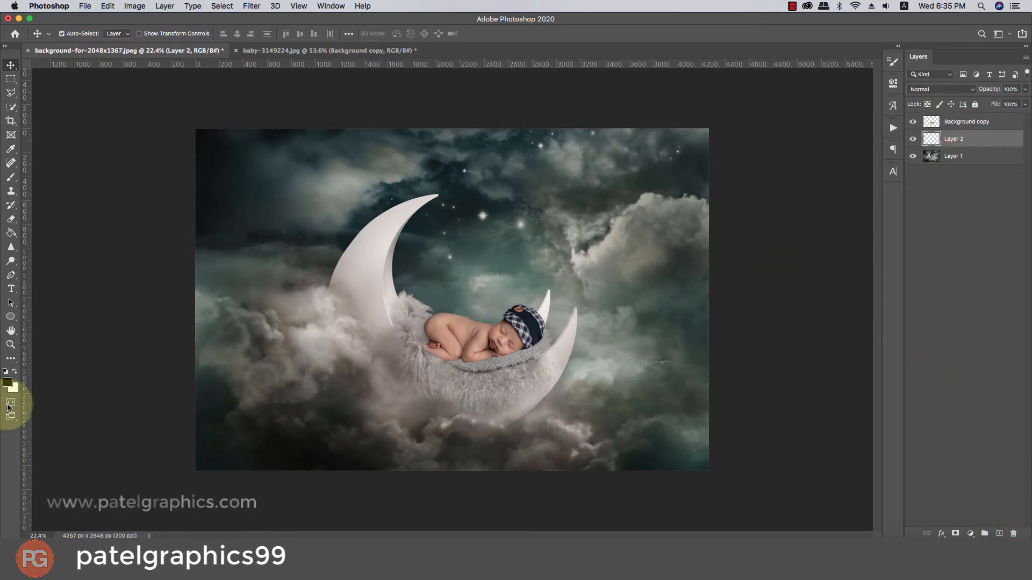
pyautogui.click(7, 382)
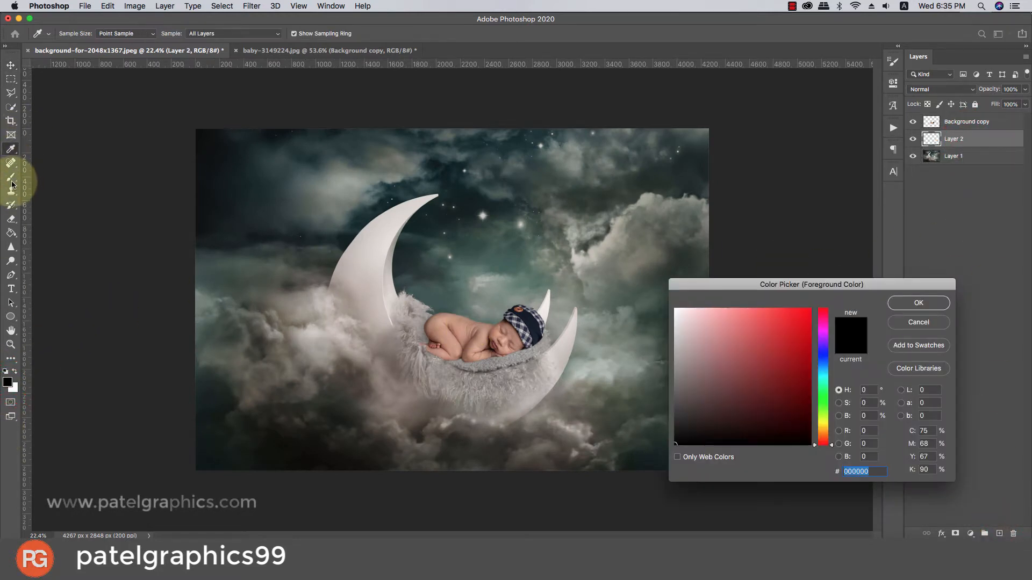
pyautogui.click(919, 301)
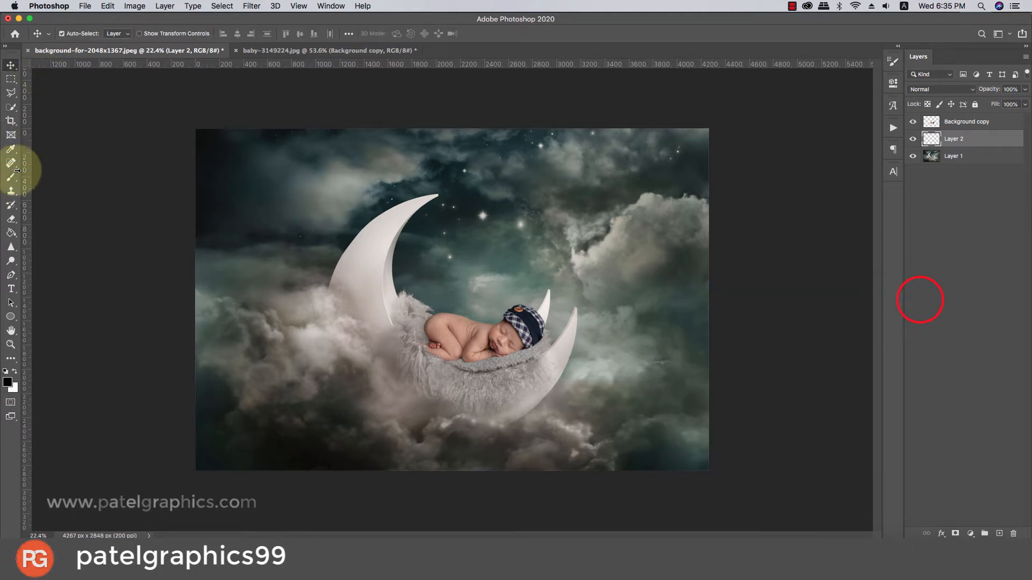
pyautogui.click(10, 177)
# Step: Flatten the Soft Round brush tip into a thin ellipse at a -2° angle and enlarge it to 250 px
pyautogui.scroll(3, 463, 368)
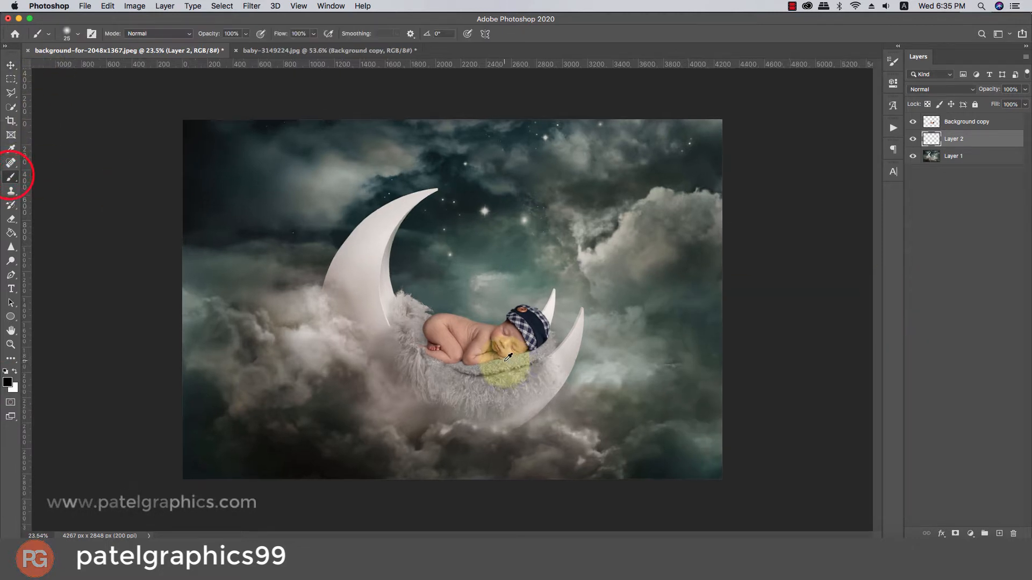
pyautogui.scroll(2, 462, 365)
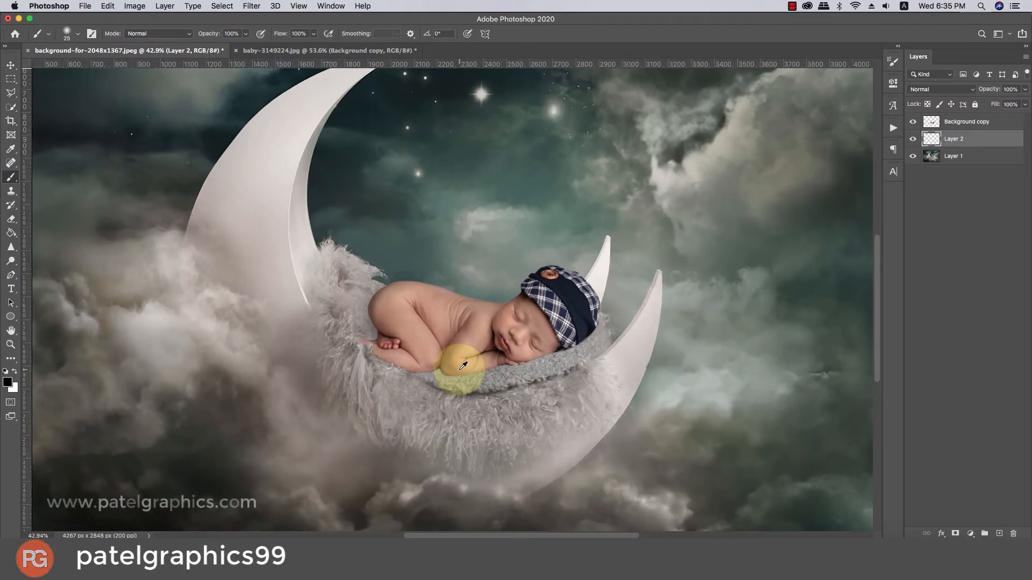
pyautogui.rightClick(521, 360)
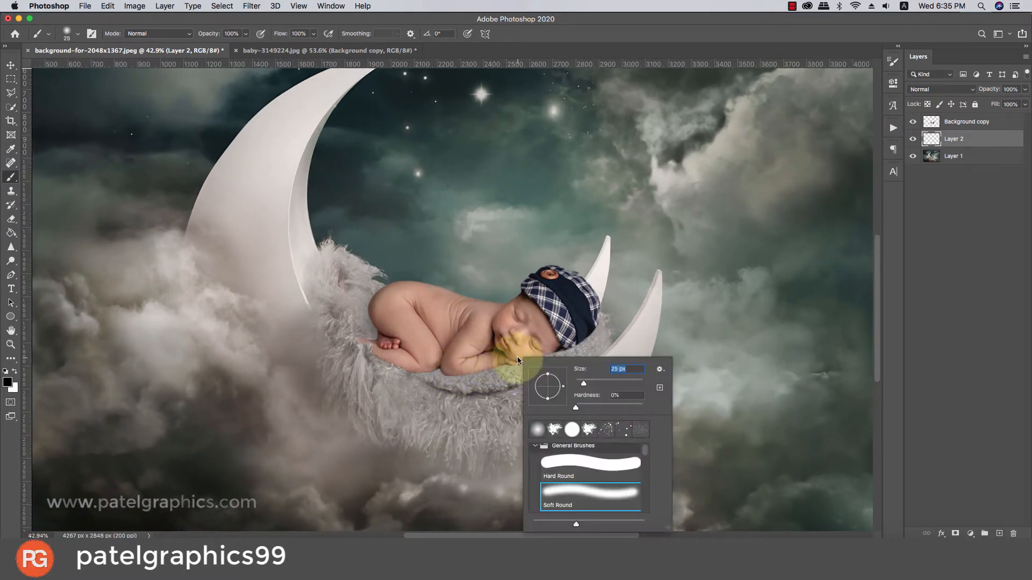
pyautogui.moveTo(549, 388); pyautogui.dragTo(548, 377)
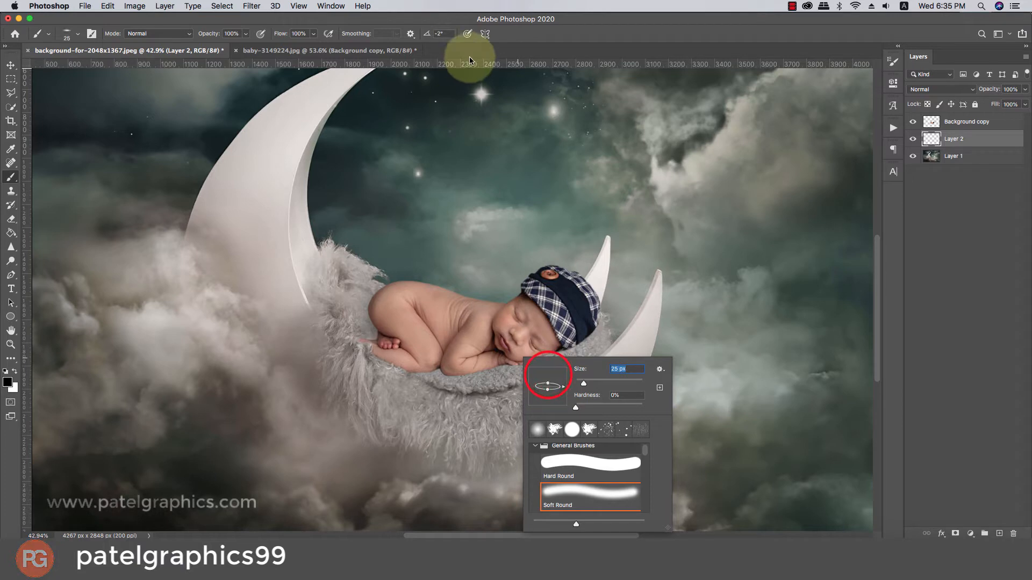
pyautogui.click(498, 39)
pyautogui.press(']')
pyautogui.press(']')
pyautogui.press(']')
pyautogui.press(']')
pyautogui.press(']')
pyautogui.press(']')
pyautogui.press(']')
pyautogui.press(']')
pyautogui.press(']')
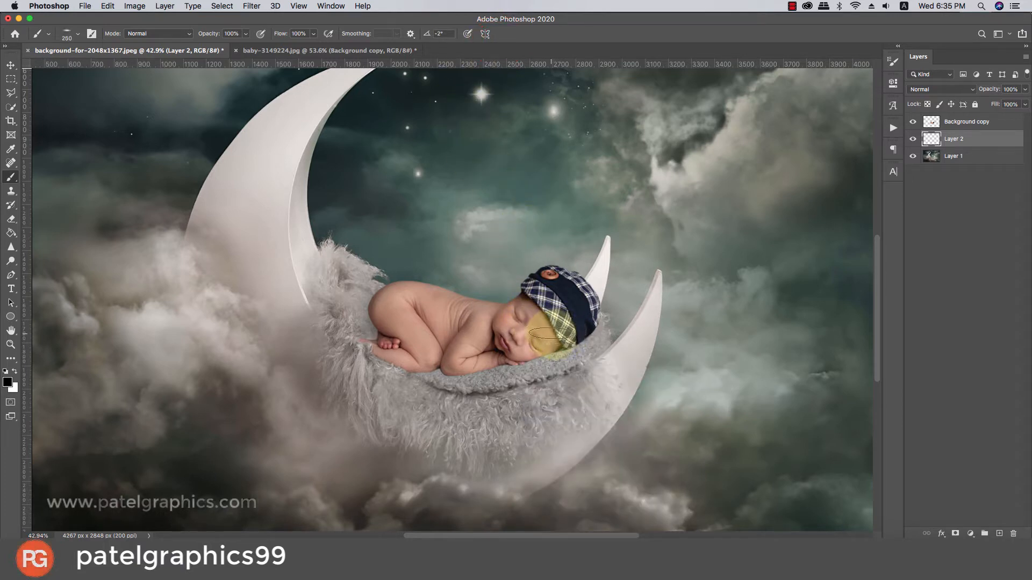
# Step: Paint soft black shadow on Layer 2 beneath the baby's face and, with a 150 px brush, between knee and elbow
pyautogui.moveTo(556, 335); pyautogui.dragTo(532, 350)
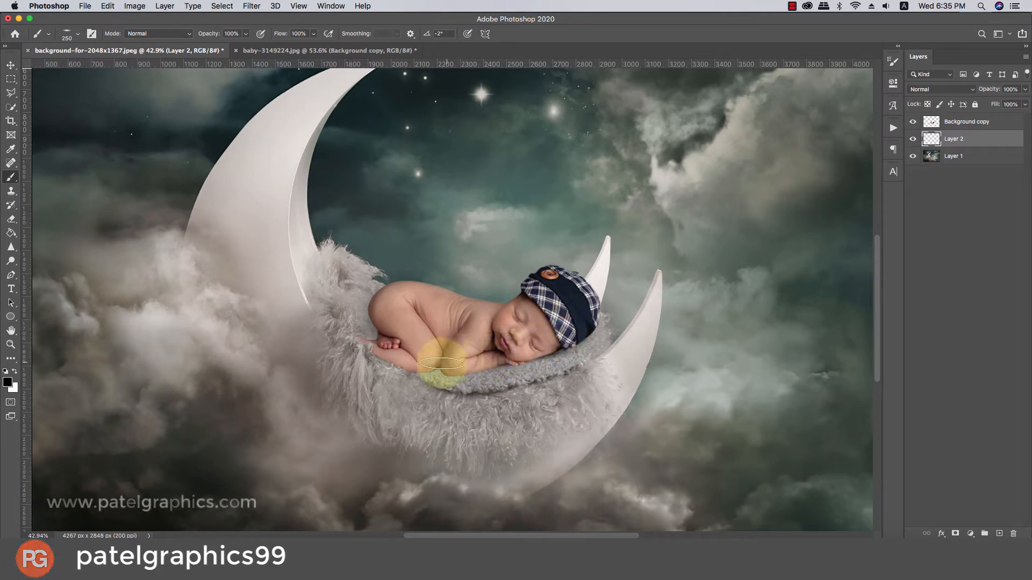
pyautogui.press('[')
pyautogui.press('[')
pyautogui.press('[')
pyautogui.click(439, 365)
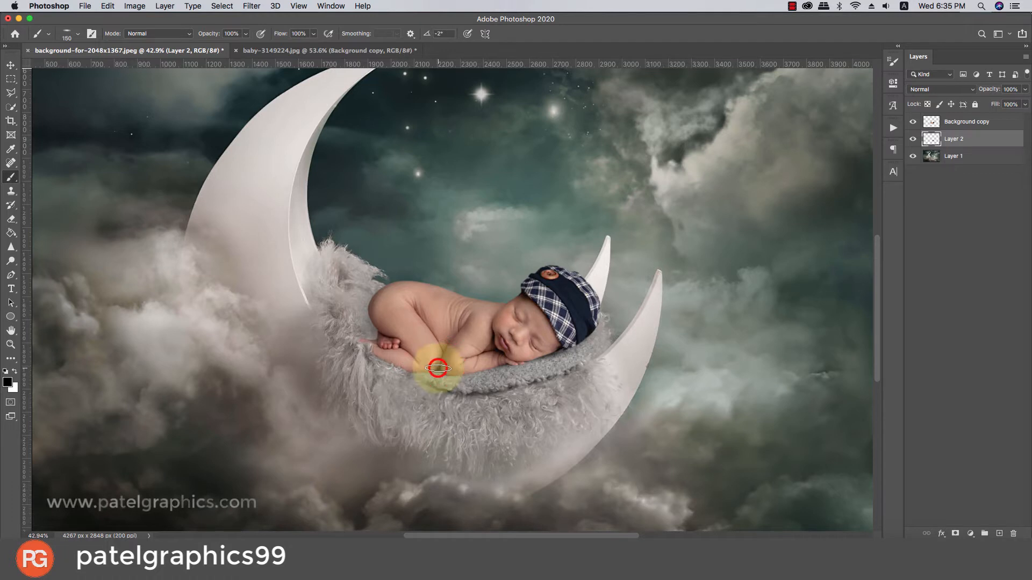
# Step: Paint shadow under the baby's arm and face with a 175 px brush, and under the hat, legs and bottom at 200 px
pyautogui.scroll(3, 460, 340)
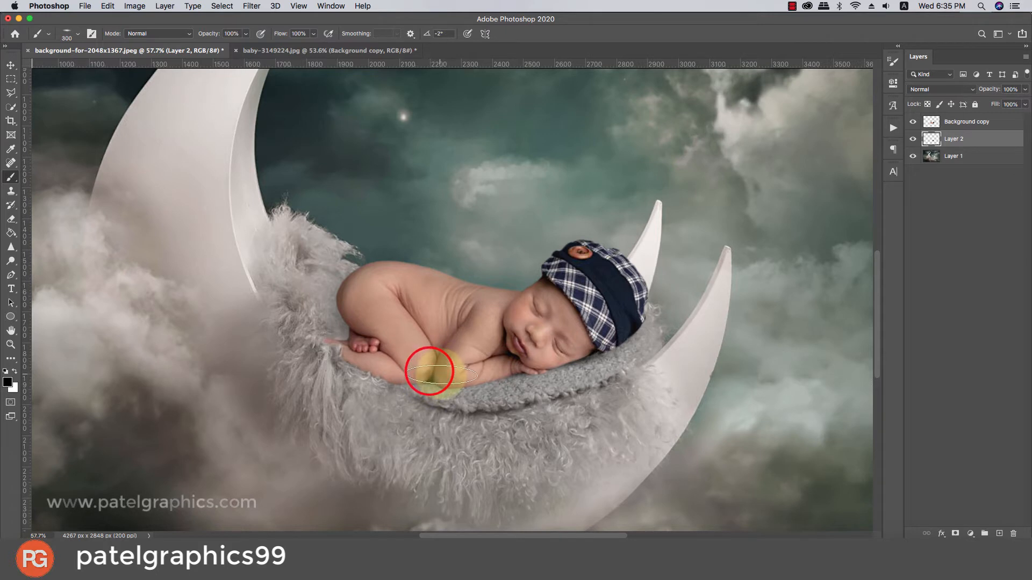
pyautogui.press('[')
pyautogui.press('[')
pyautogui.press('[')
pyautogui.click(451, 381)
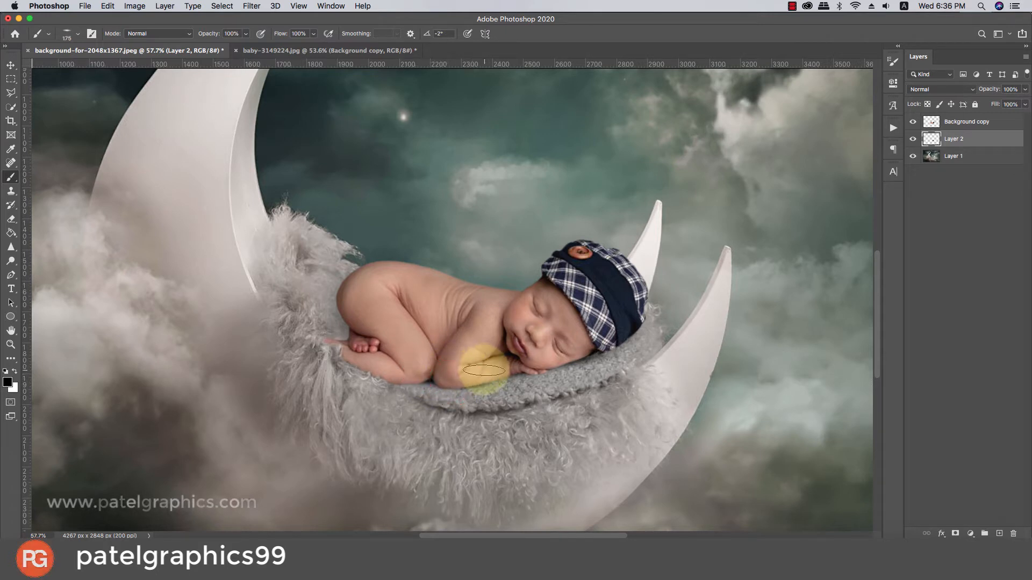
pyautogui.moveTo(489, 370); pyautogui.dragTo(529, 356)
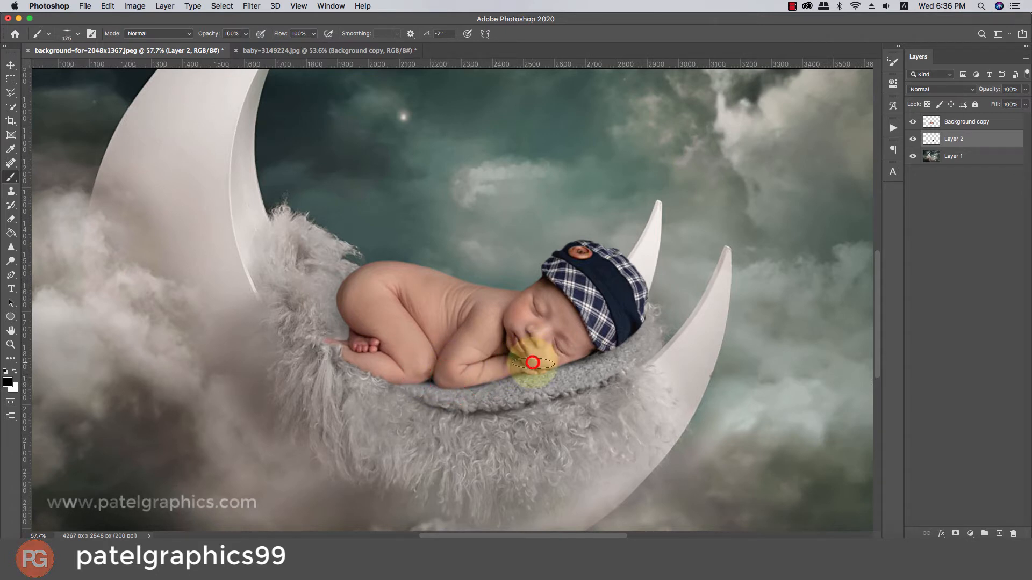
pyautogui.press(']')
pyautogui.click(595, 344)
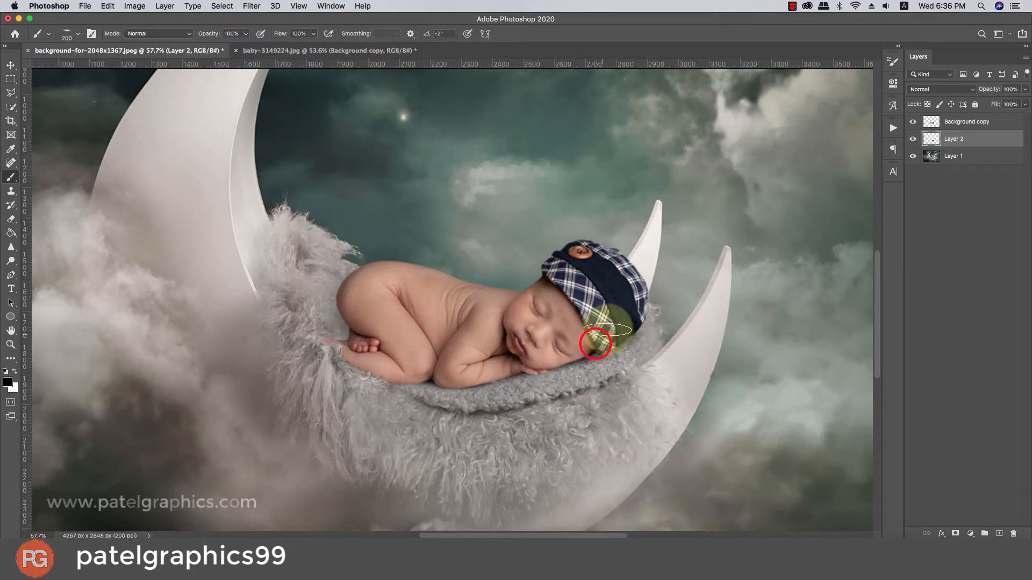
pyautogui.click(406, 372)
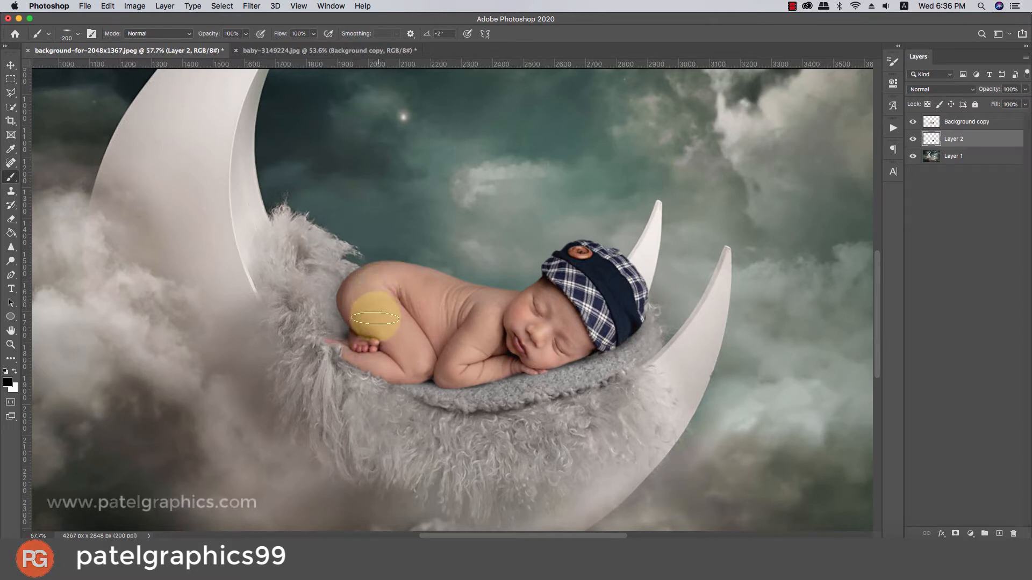
pyautogui.click(377, 324)
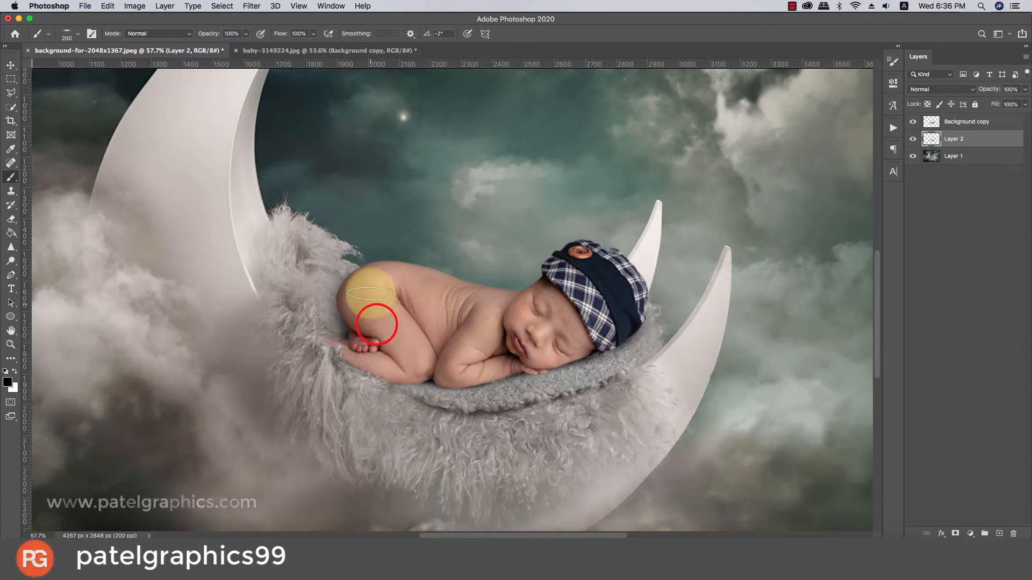
# Step: Lower the opacity of the shadow on Layer 2 to 61%
pyautogui.scroll(-3, 403, 300)
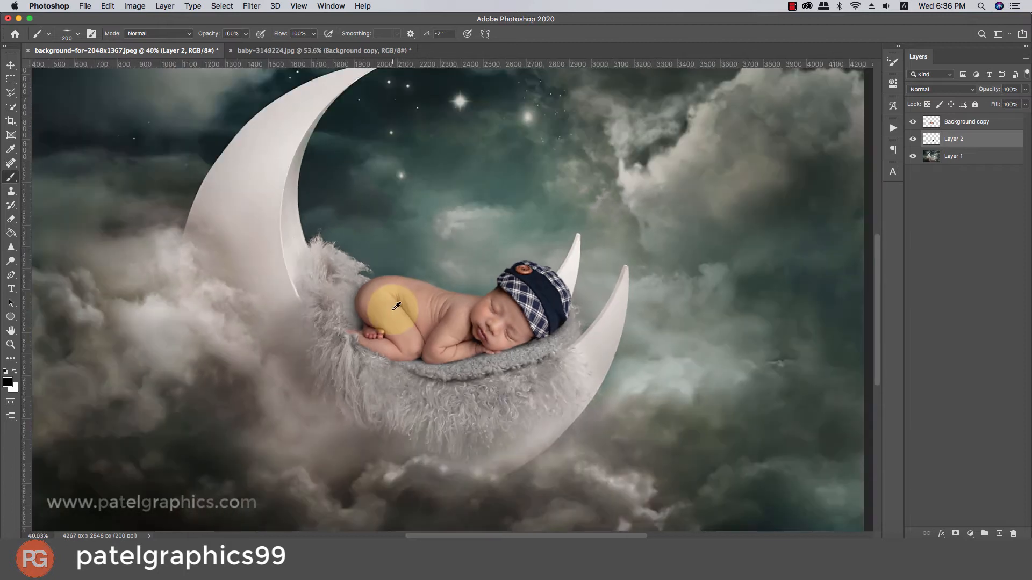
pyautogui.click(1025, 89)
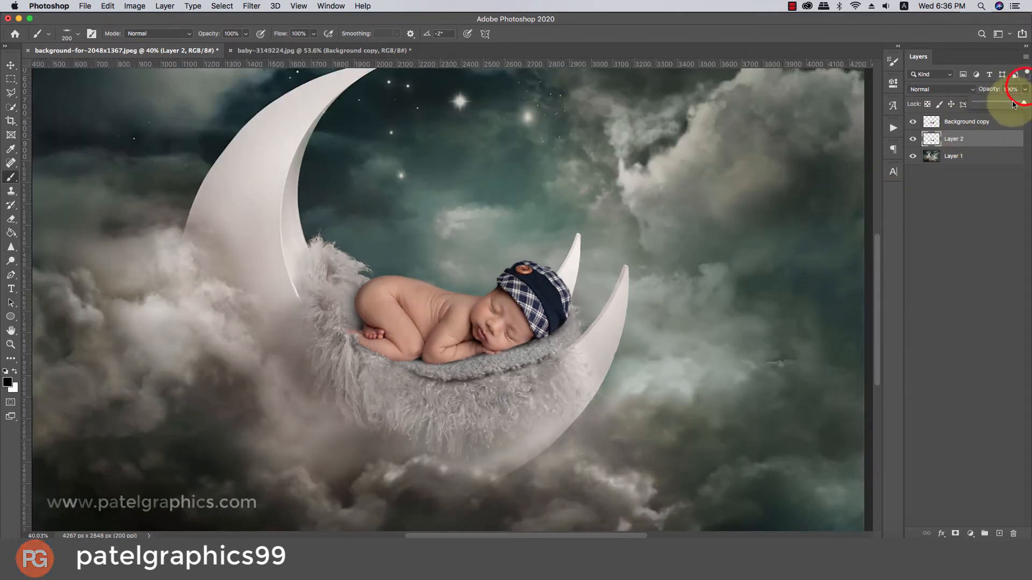
pyautogui.moveTo(1014, 104)
pyautogui.mouseDown()
pyautogui.moveTo(976, 104)
pyautogui.moveTo(998, 104)
pyautogui.mouseUp()
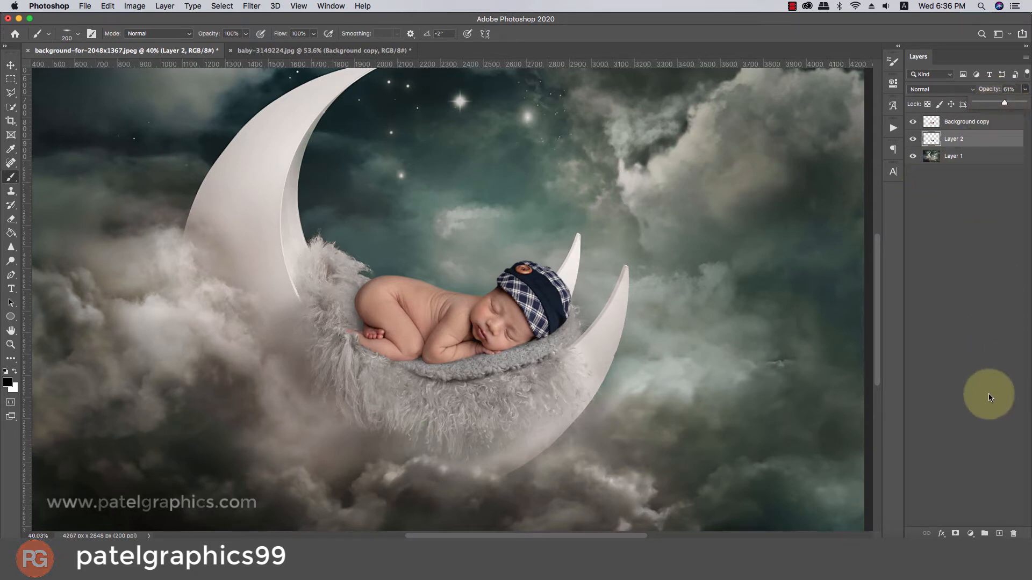
# Step: Add a new layer above Layer 2 and paint a second black shadow under the baby's knee, arm, chin and hat
pyautogui.click(999, 533)
pyautogui.scroll(6, 427, 324)
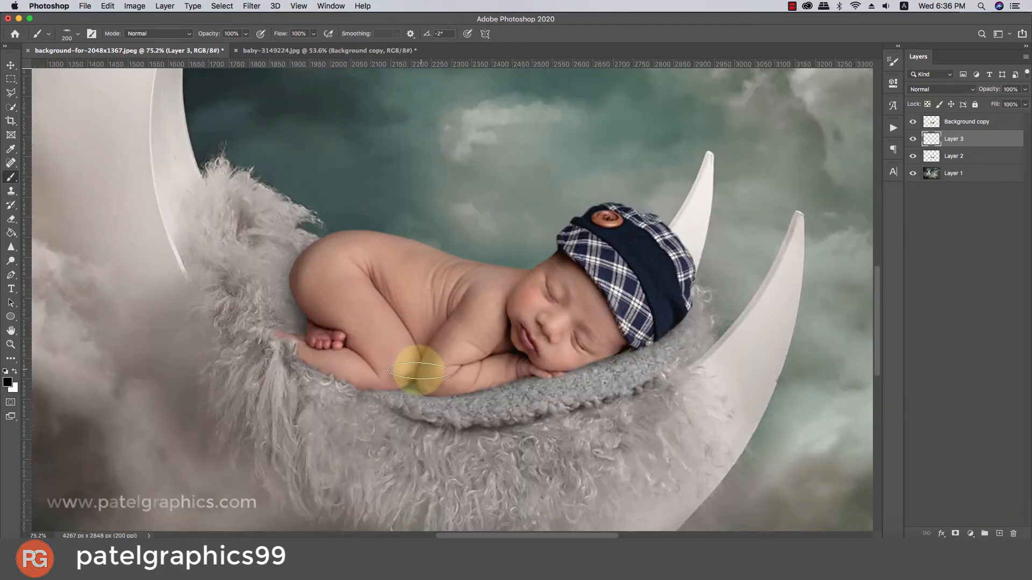
pyautogui.click(415, 372)
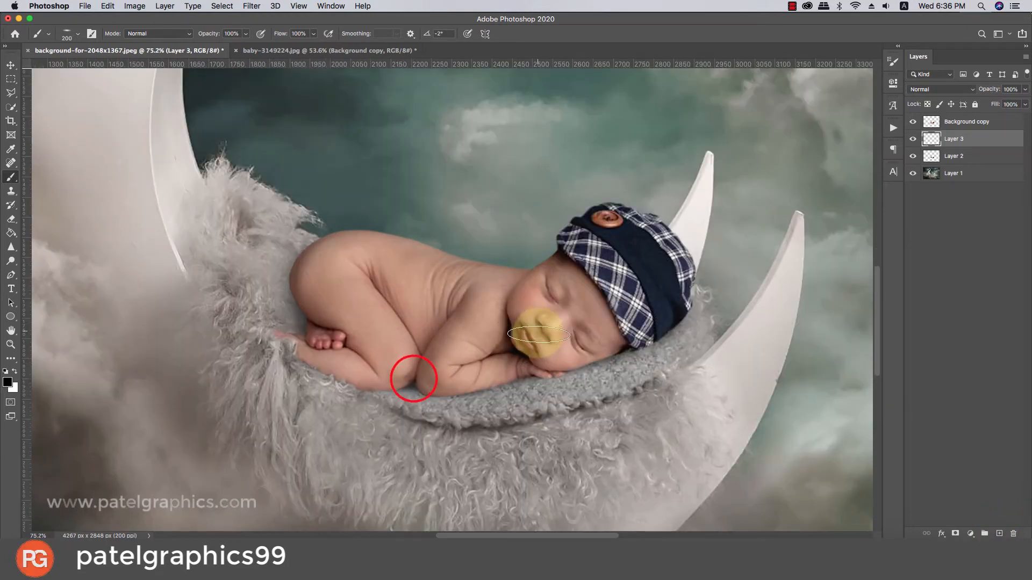
pyautogui.click(522, 358)
pyautogui.click(520, 357)
pyautogui.click(502, 369)
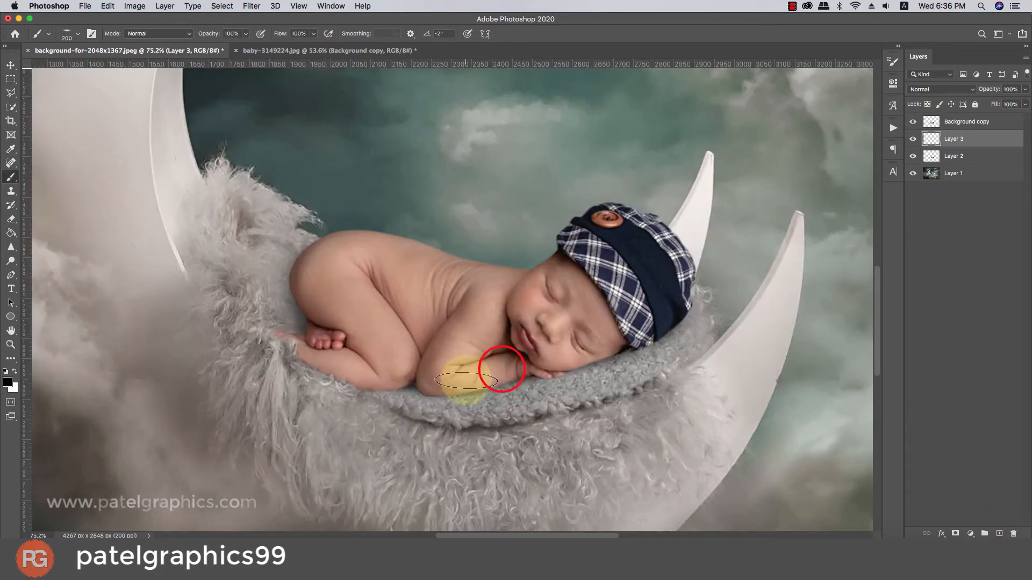
pyautogui.click(467, 381)
pyautogui.click(587, 339)
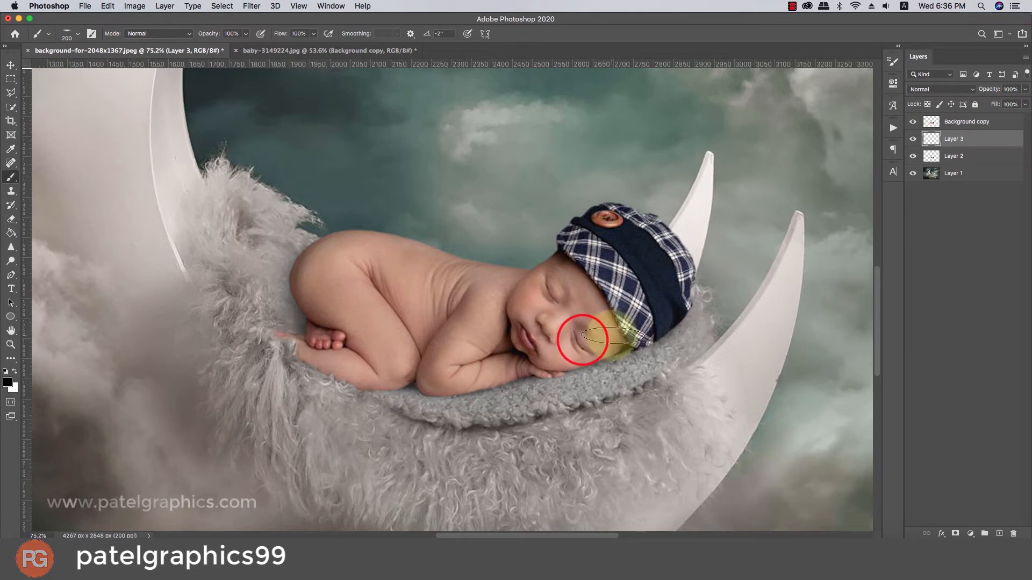
pyautogui.scroll(-2, 570, 289)
pyautogui.scroll(-4, 570, 289)
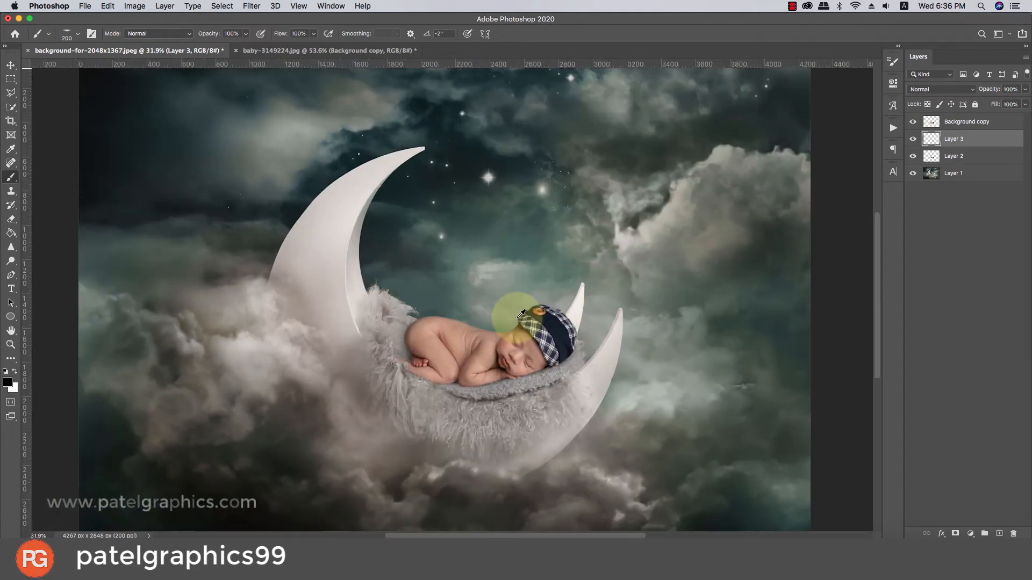
pyautogui.scroll(-1, 521, 313)
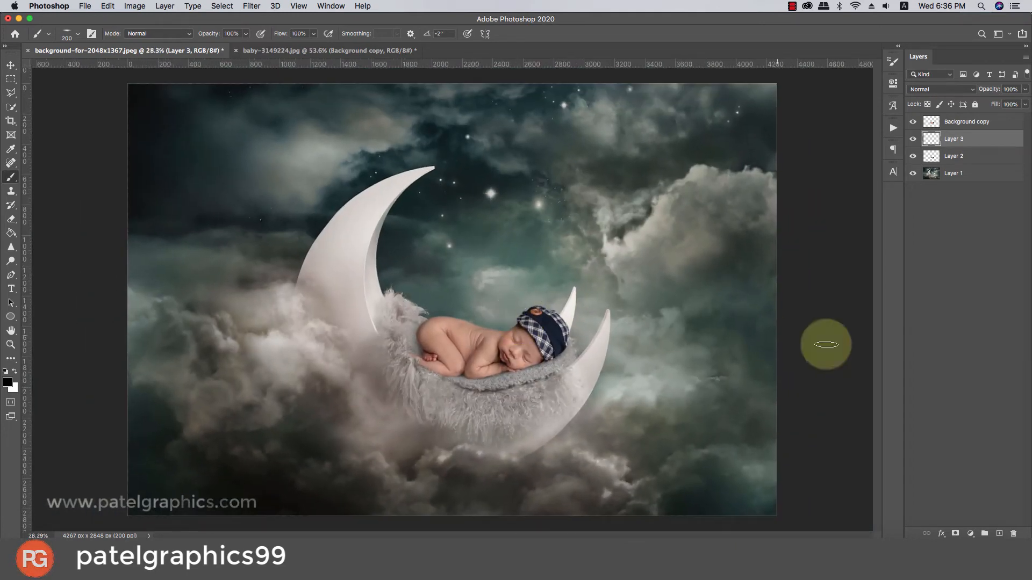
# Step: Add a new layer above Background copy and fill it with the merged image using Apply Image set to Multiply at 100% opacity
pyautogui.click(1001, 122)
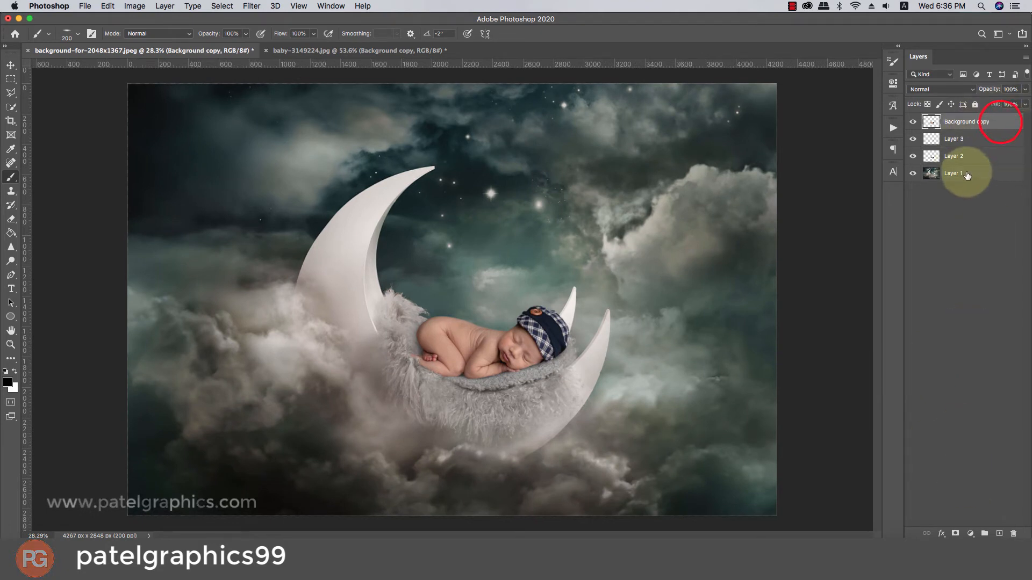
pyautogui.click(999, 534)
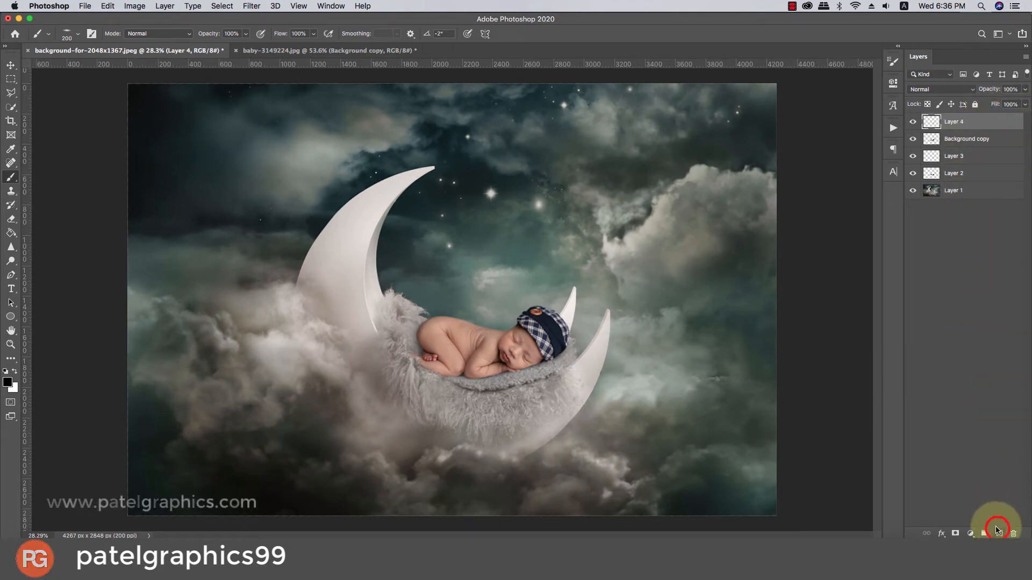
pyautogui.click(134, 6)
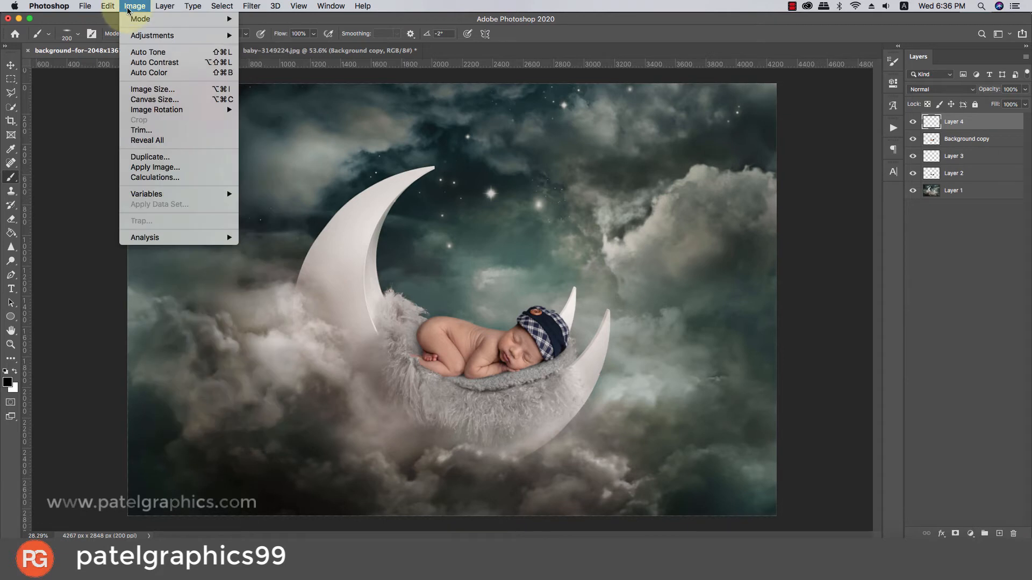
pyautogui.click(156, 167)
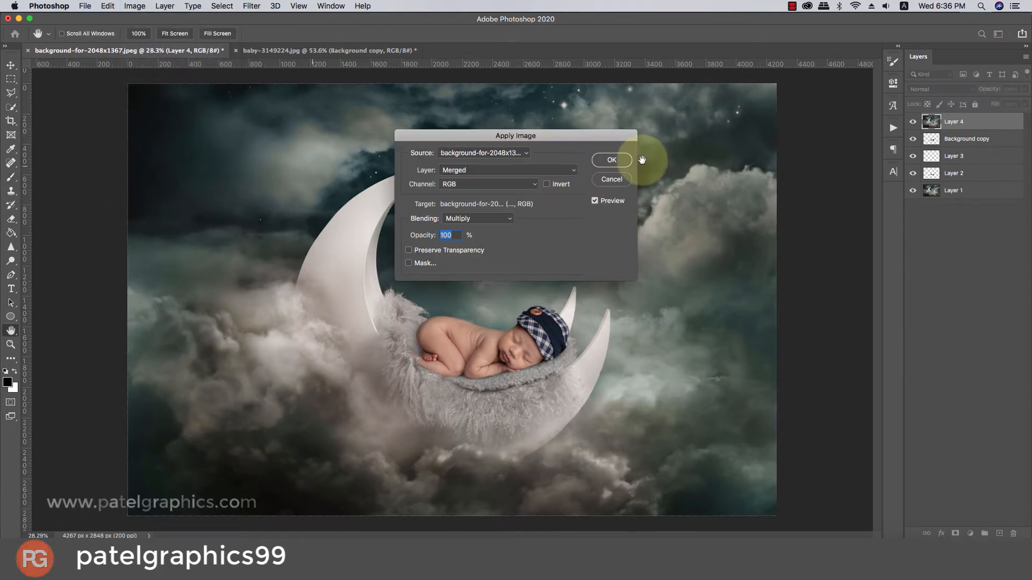
pyautogui.click(622, 161)
pyautogui.press('b')
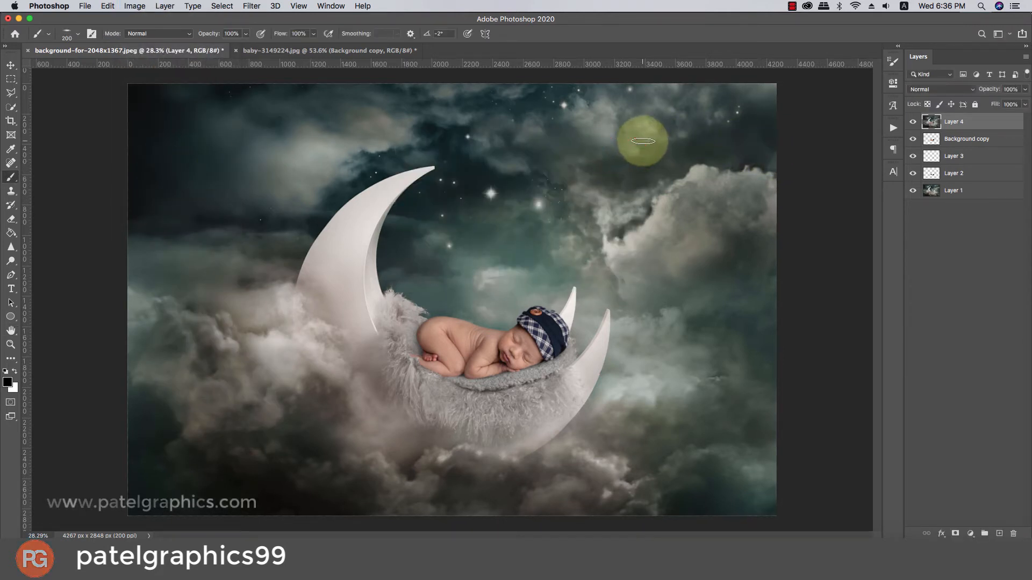
# Step: Start the Camera Raw Filter on the merged baby-and-moon image and apply the automatic tone adjustments
pyautogui.press('v')
pyautogui.scroll(-2, 603, 180)
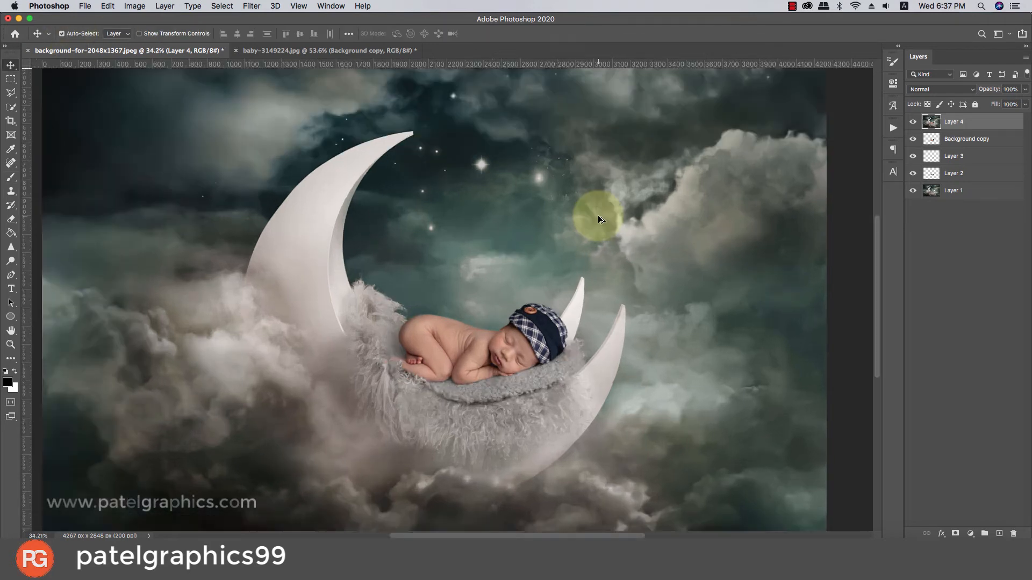
pyautogui.scroll(2, 600, 220)
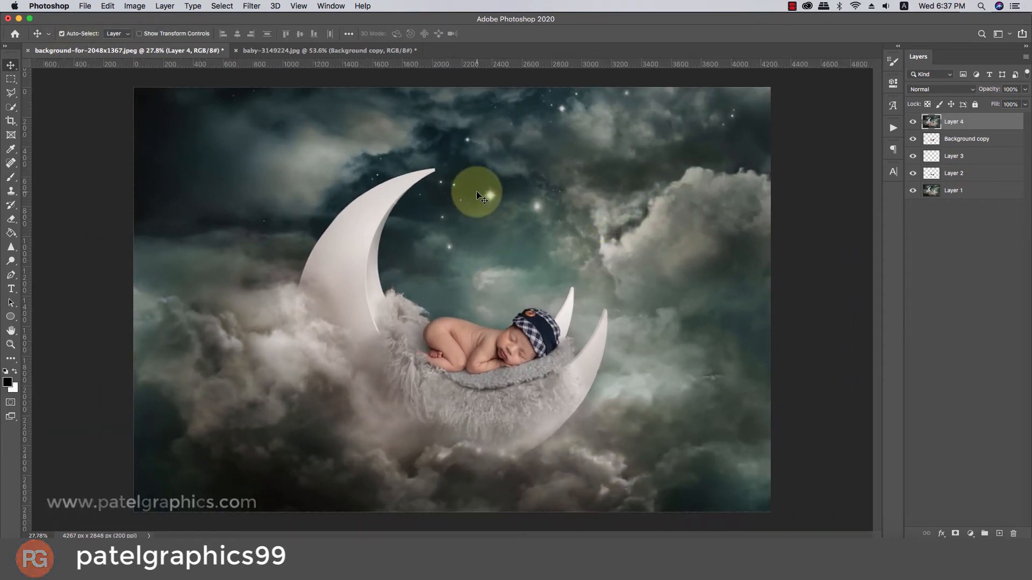
pyautogui.click(248, 7)
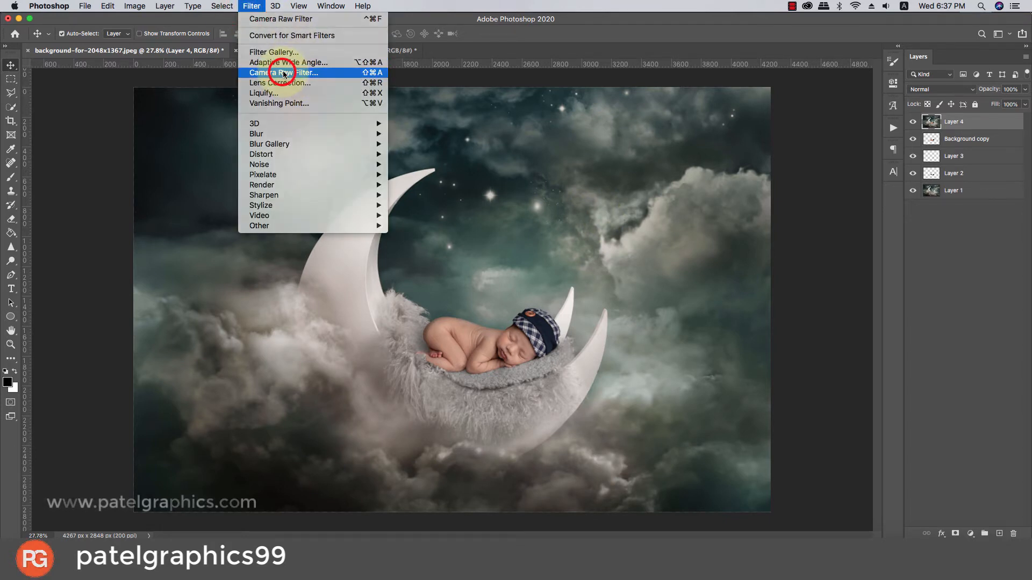
pyautogui.click(285, 73)
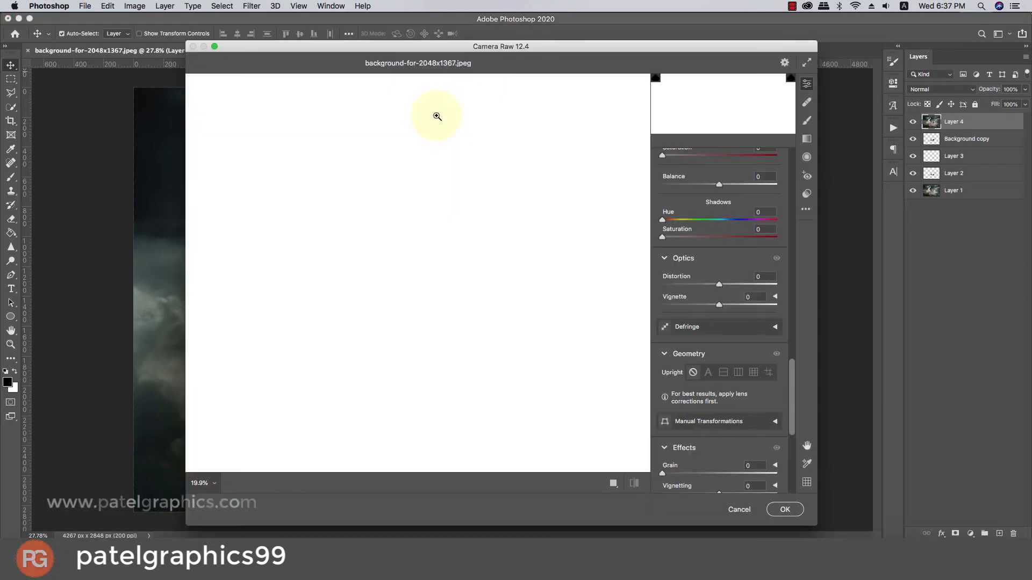
pyautogui.moveTo(791, 380); pyautogui.dragTo(747, 161)
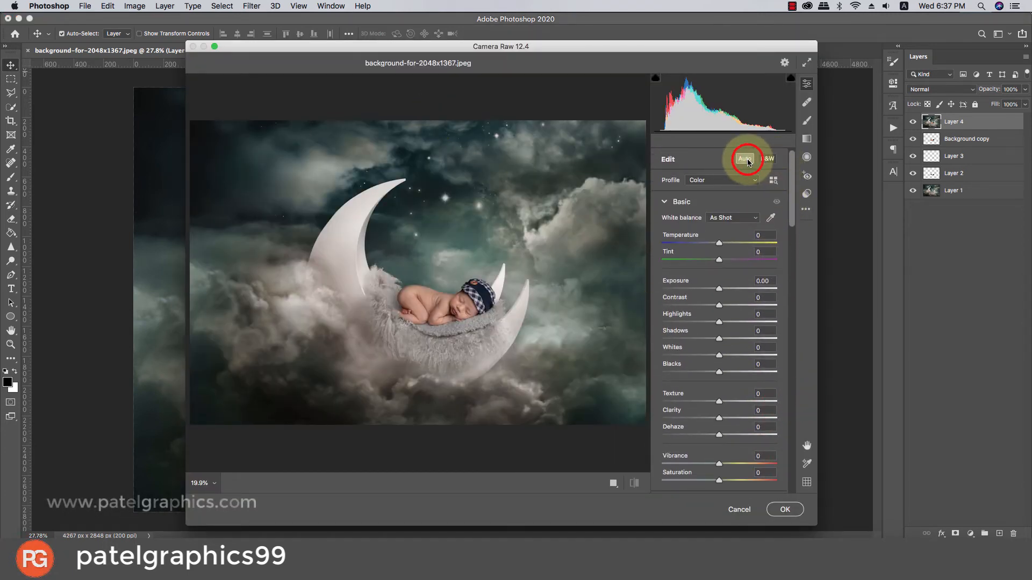
pyautogui.click(746, 159)
pyautogui.click(745, 160)
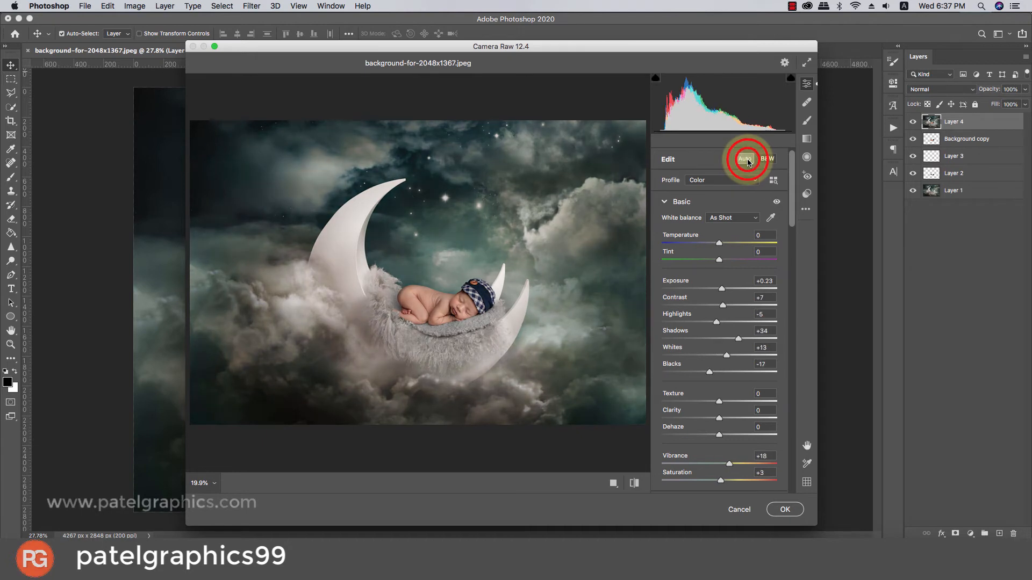
# Step: Set the Clarity to +6 and raise the Vibrance in the Camera Raw basic adjustments
pyautogui.moveTo(792, 193); pyautogui.dragTo(723, 275)
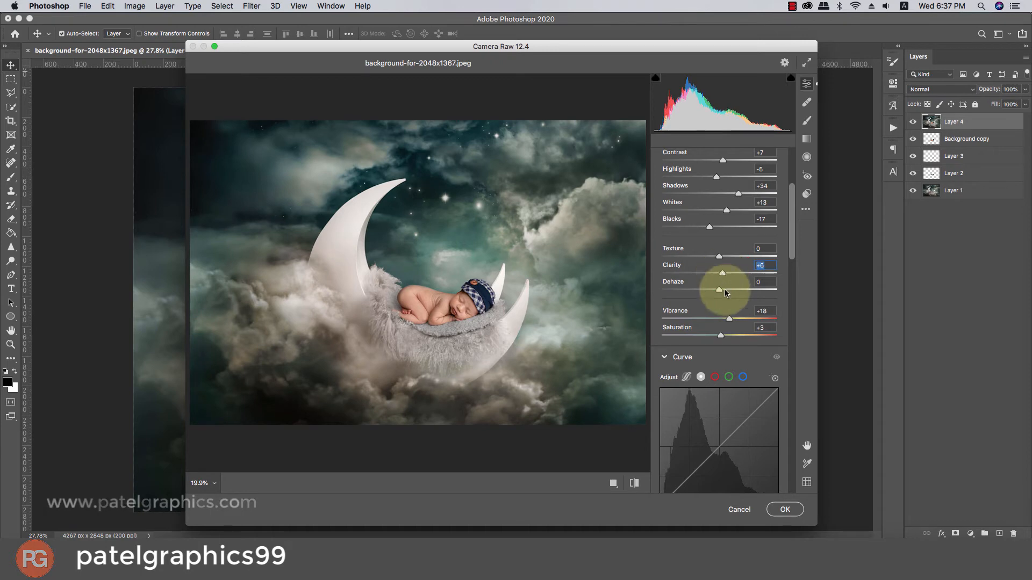
pyautogui.click(738, 319)
# Step: Set the Blue Primary saturation to +18 and the Vignetting to +5, and apply the Camera Raw adjustments
pyautogui.moveTo(791, 243); pyautogui.dragTo(788, 475)
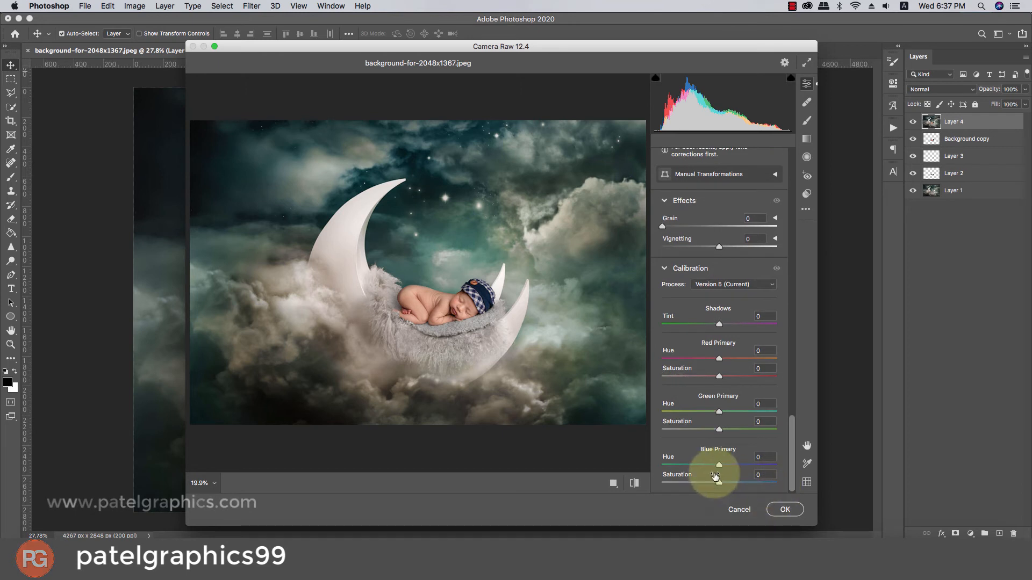
pyautogui.moveTo(715, 477); pyautogui.dragTo(731, 483)
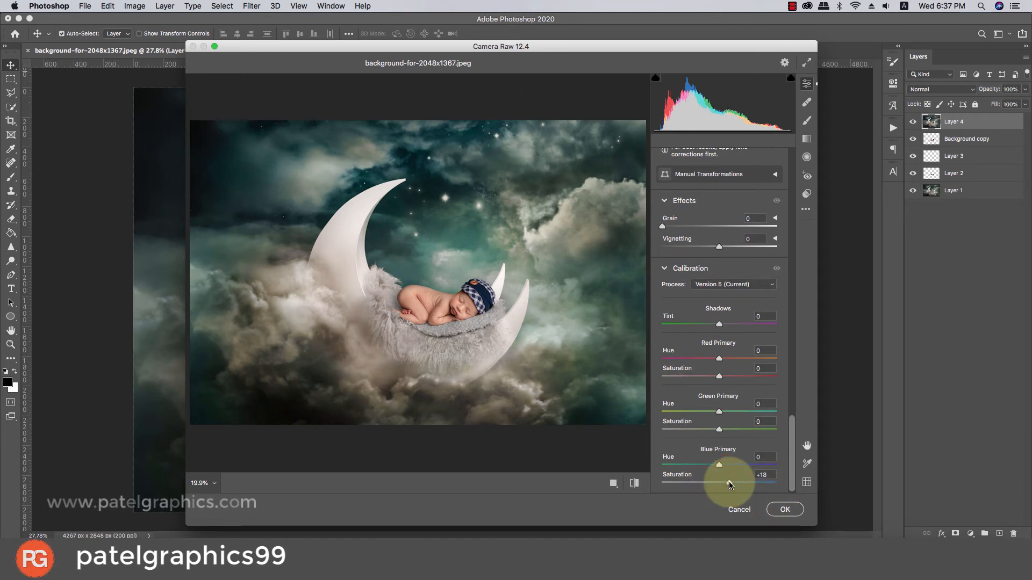
pyautogui.moveTo(718, 246); pyautogui.dragTo(723, 249)
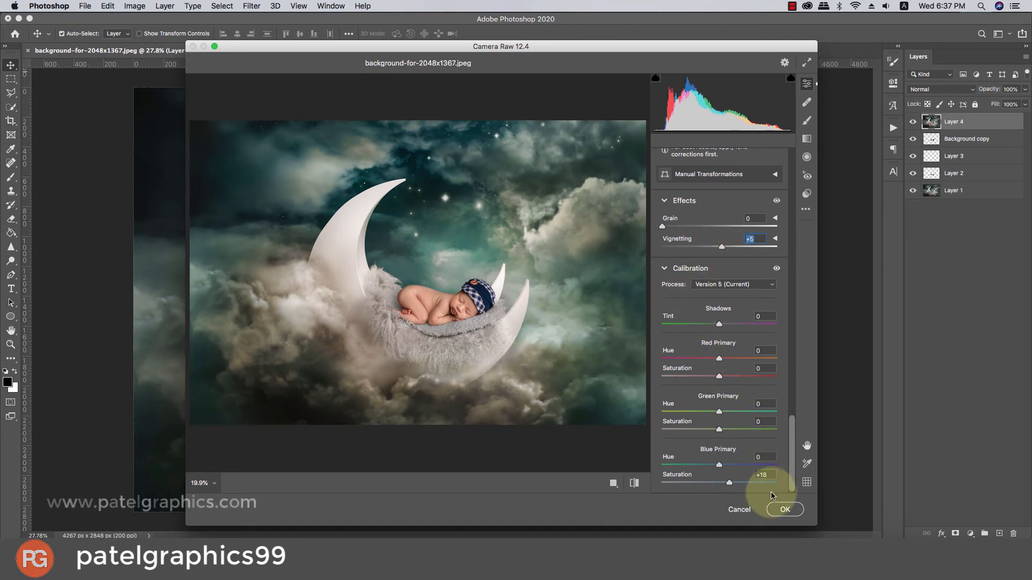
pyautogui.click(785, 509)
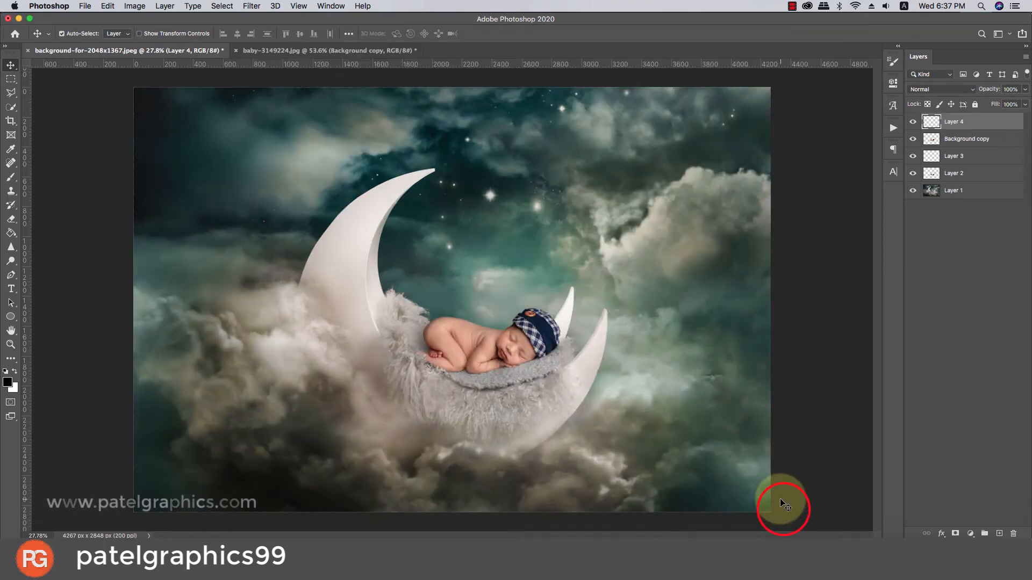
# Step: Toggle the visibility of Layer 4 copy to compare the image before and after the Camera Raw grading
pyautogui.click(911, 122)
pyautogui.click(911, 123)
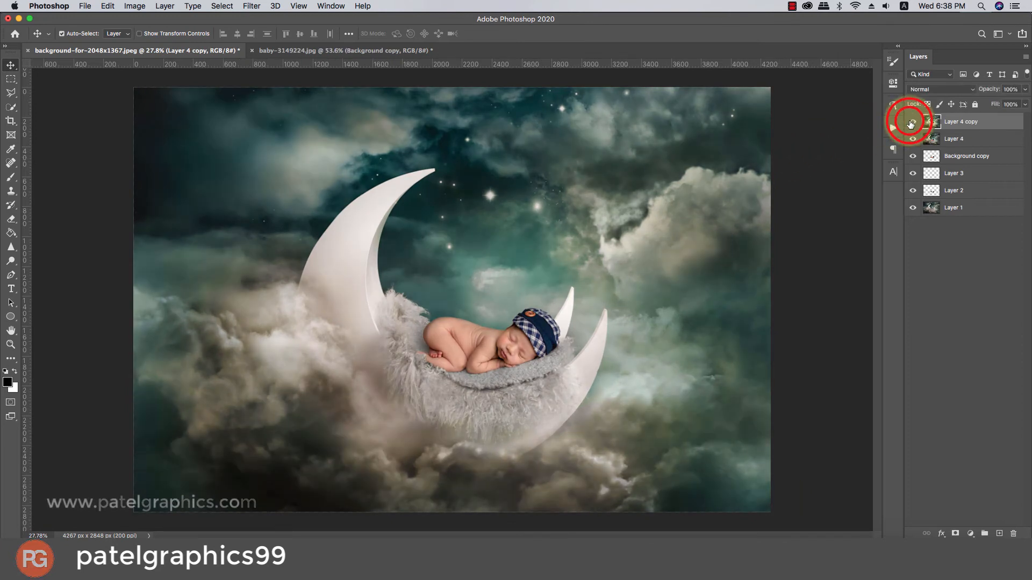
pyautogui.click(911, 122)
pyautogui.click(910, 122)
pyautogui.click(911, 123)
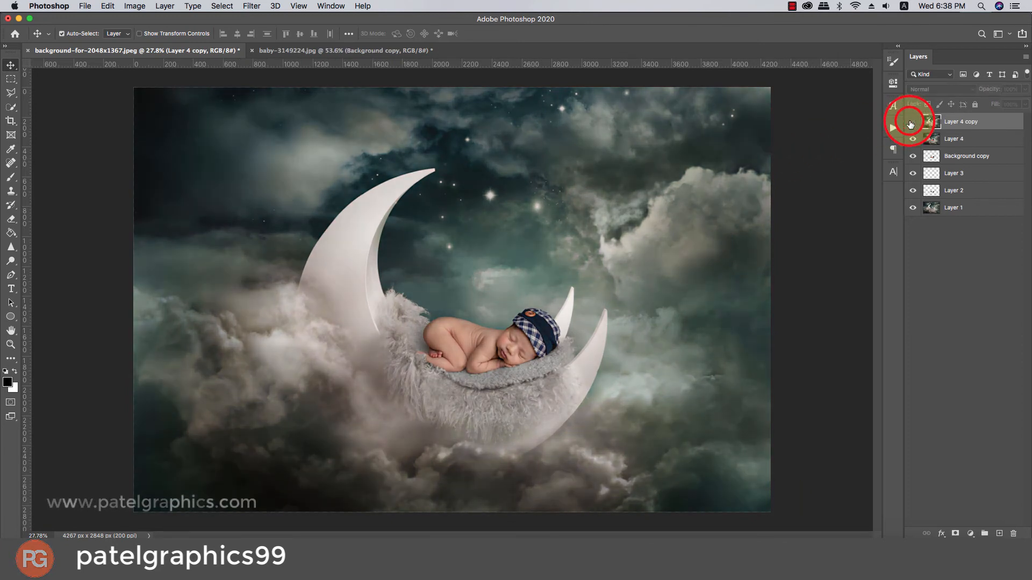
pyautogui.click(911, 123)
# Step: Add a Color Lookup adjustment layer above Layer 4 copy using the 2Strip.look 3DLUT file
pyautogui.scroll(-1, 546, 207)
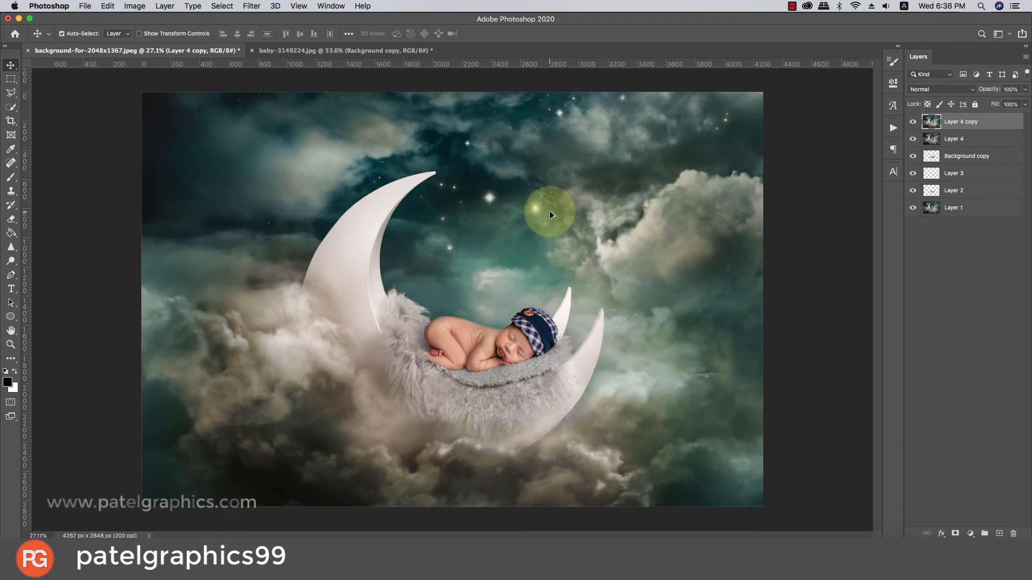
pyautogui.click(970, 534)
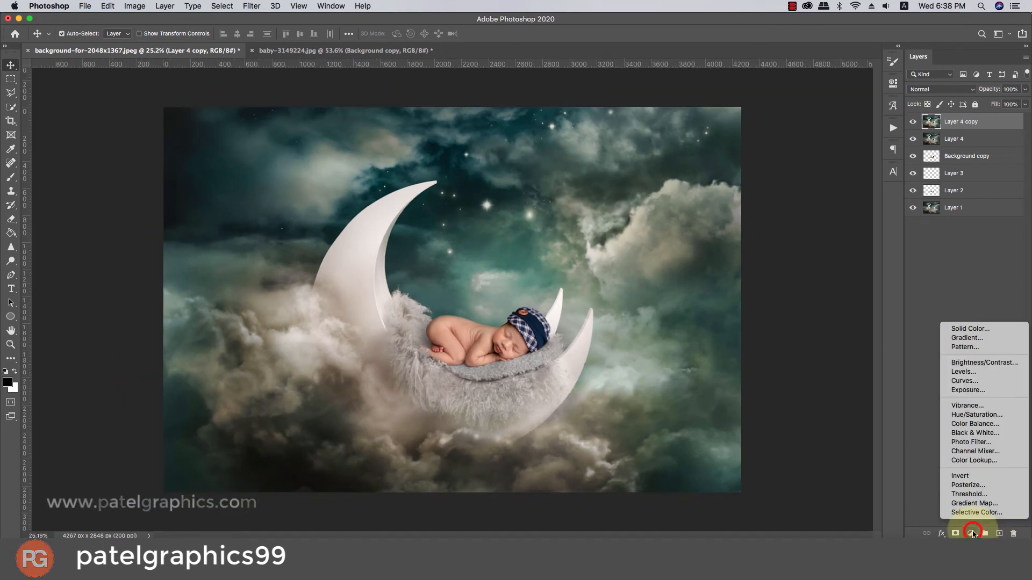
pyautogui.click(972, 461)
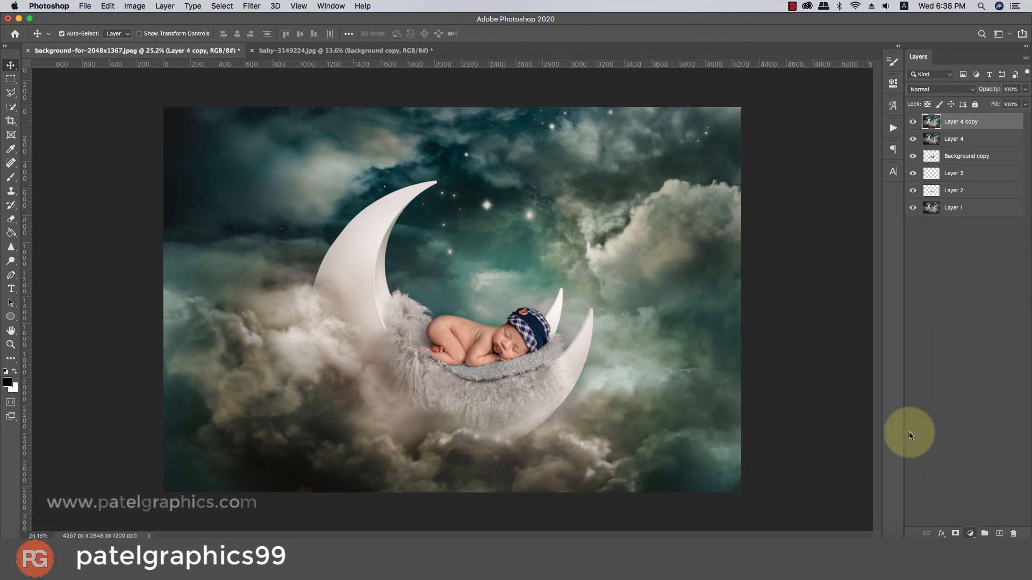
pyautogui.click(785, 115)
pyautogui.click(798, 143)
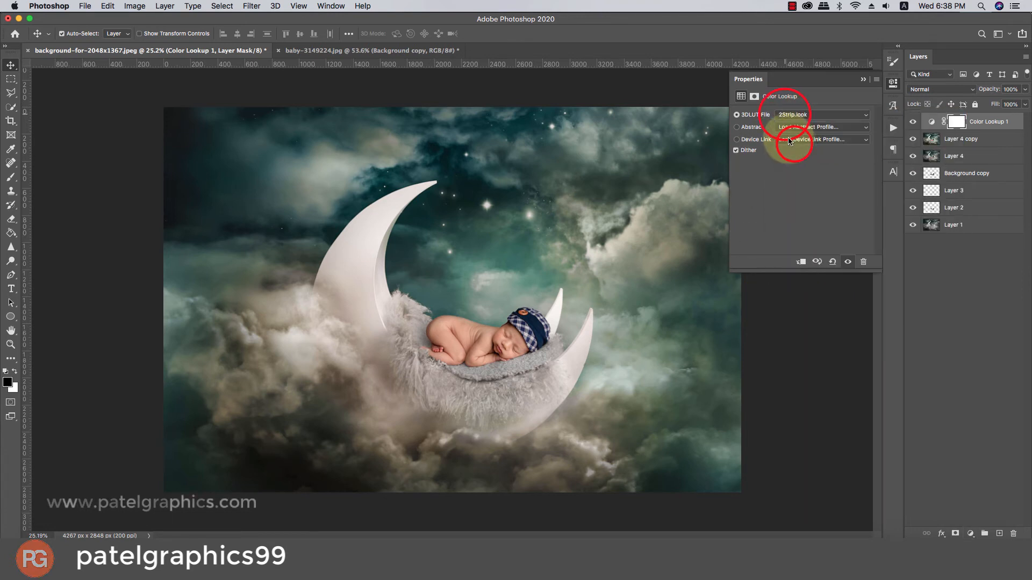
pyautogui.click(799, 115)
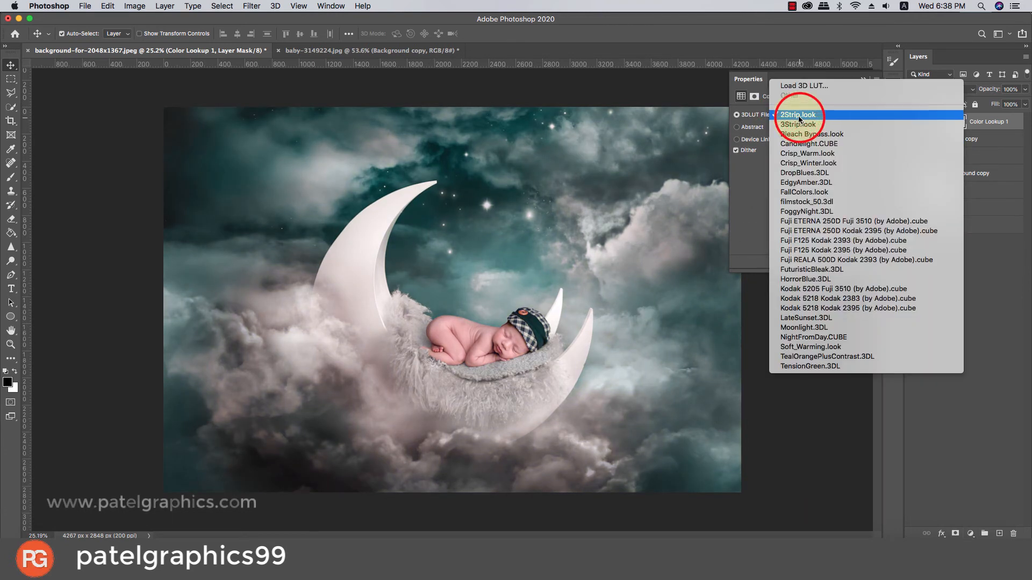
pyautogui.click(799, 116)
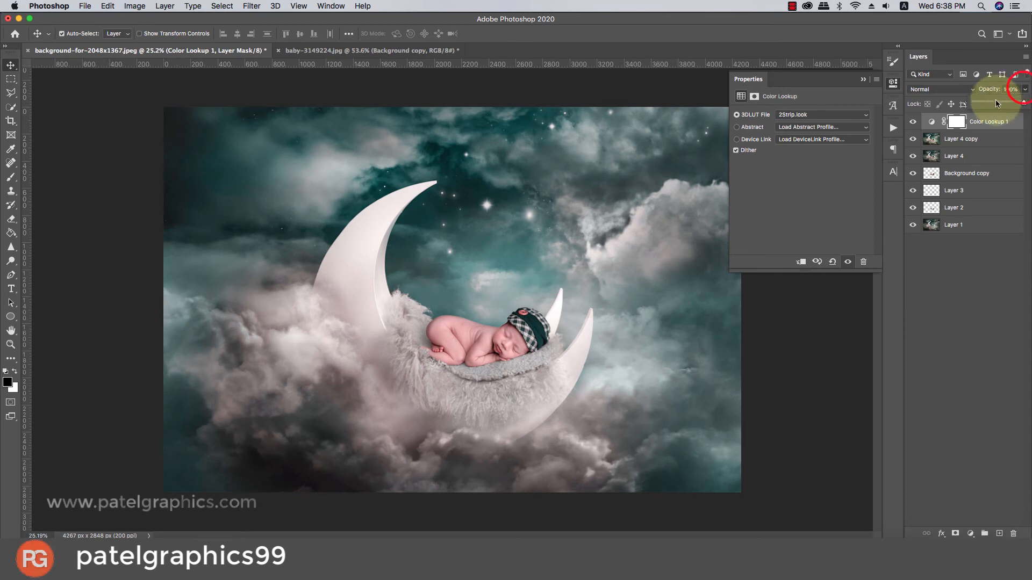
# Step: Lower the opacity of the Color Lookup 1 layer to 25% and compare the image with and without it
pyautogui.moveTo(995, 100)
pyautogui.mouseDown()
pyautogui.moveTo(969, 102)
pyautogui.moveTo(985, 104)
pyautogui.mouseUp()
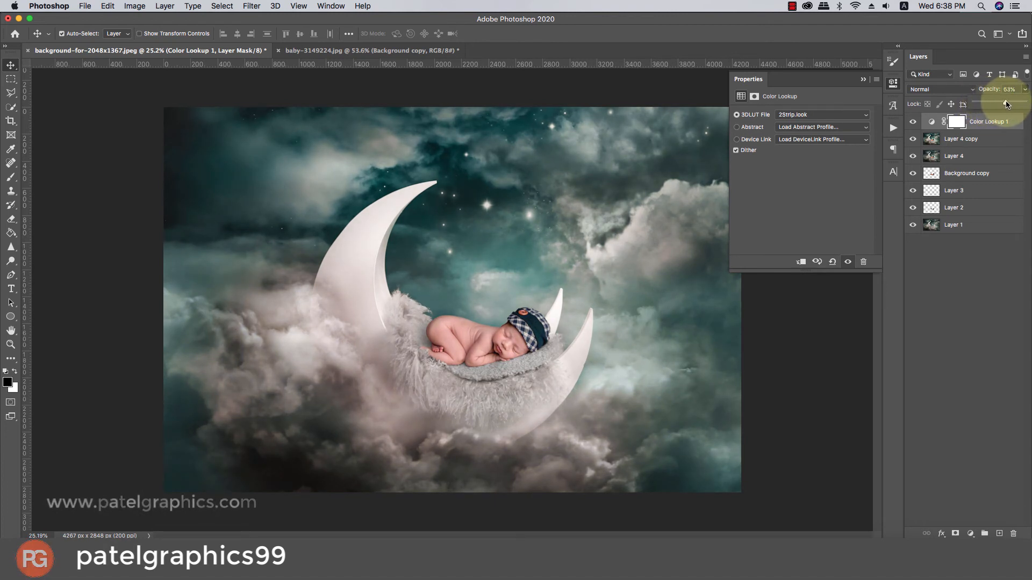
pyautogui.moveTo(991, 104); pyautogui.dragTo(984, 104)
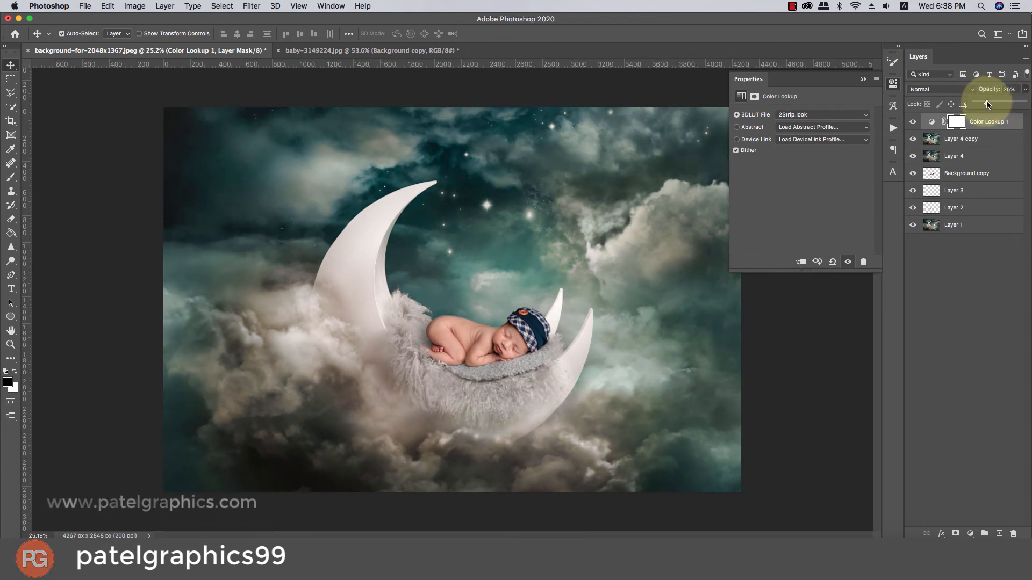
pyautogui.click(913, 122)
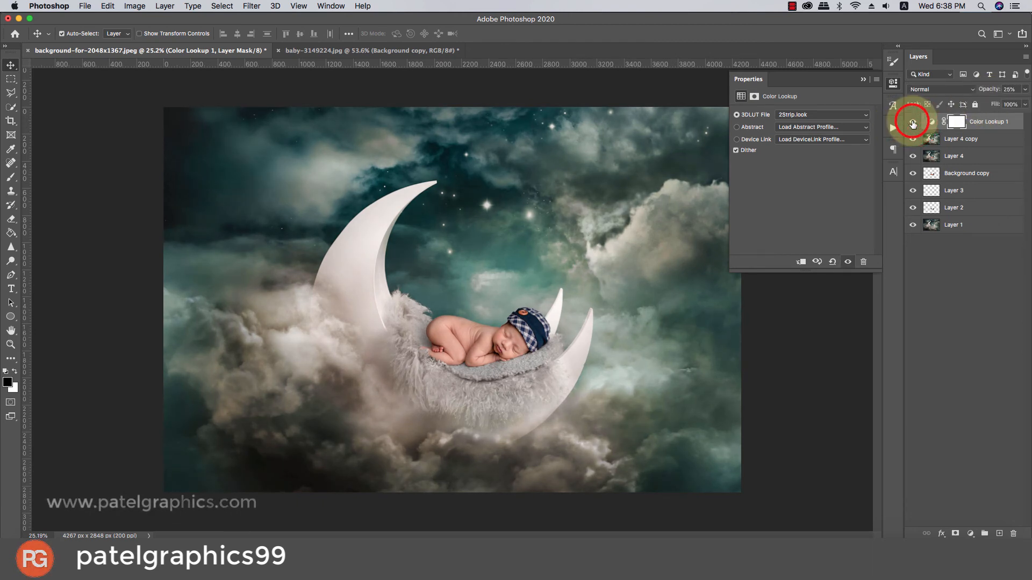
pyautogui.click(913, 122)
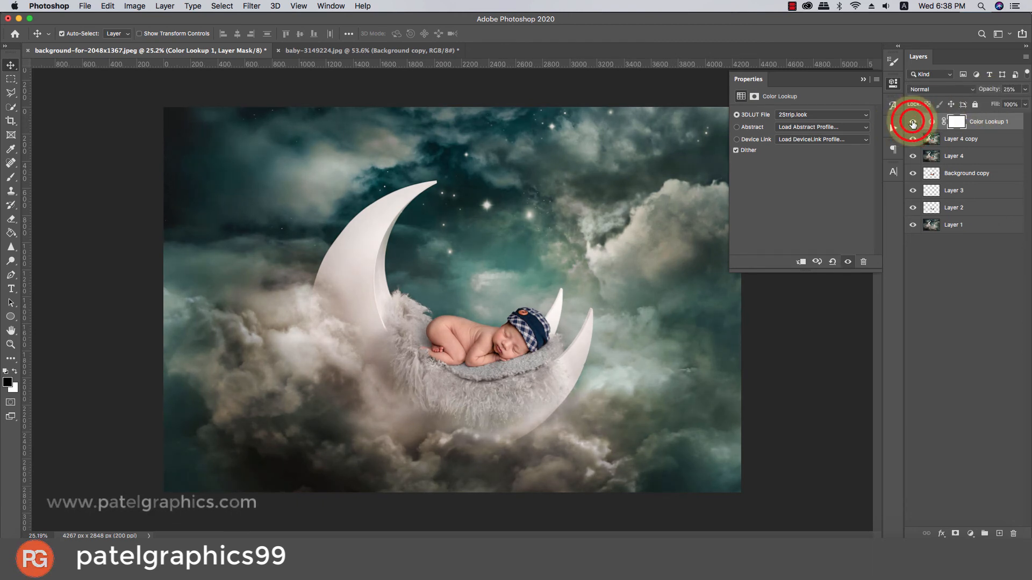
pyautogui.click(866, 79)
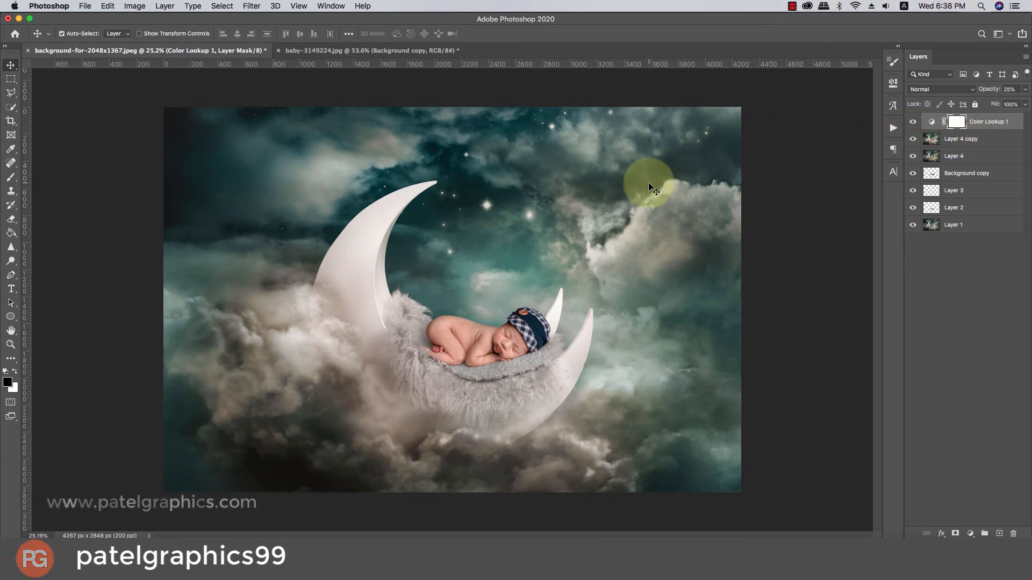
# Step: Examine the graded composite of the baby on the moon in full-screen view, both overall and close up
pyautogui.press('f')
pyautogui.press('f')
pyautogui.scroll(4, 649, 183)
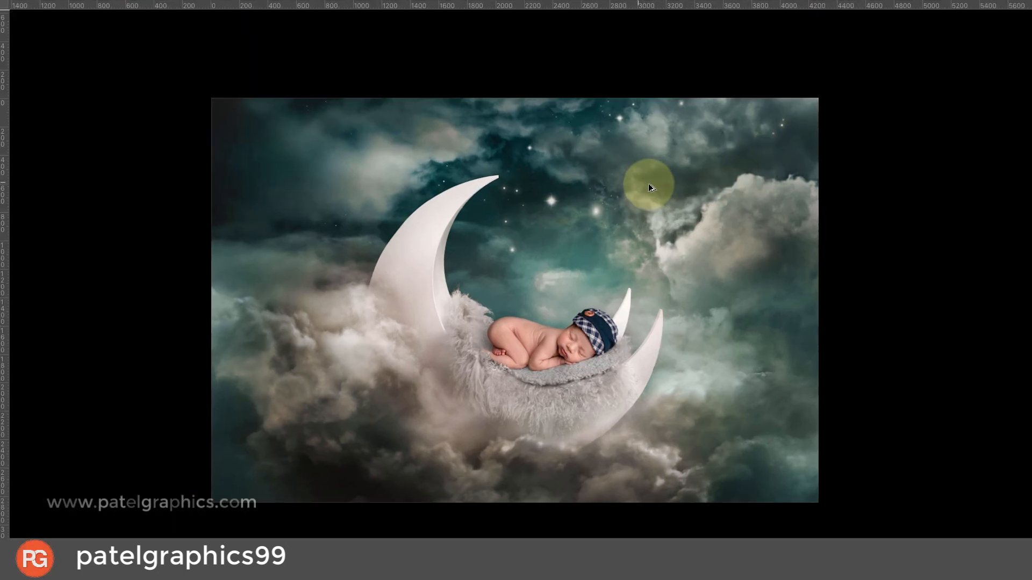
pyautogui.scroll(-2, 649, 183)
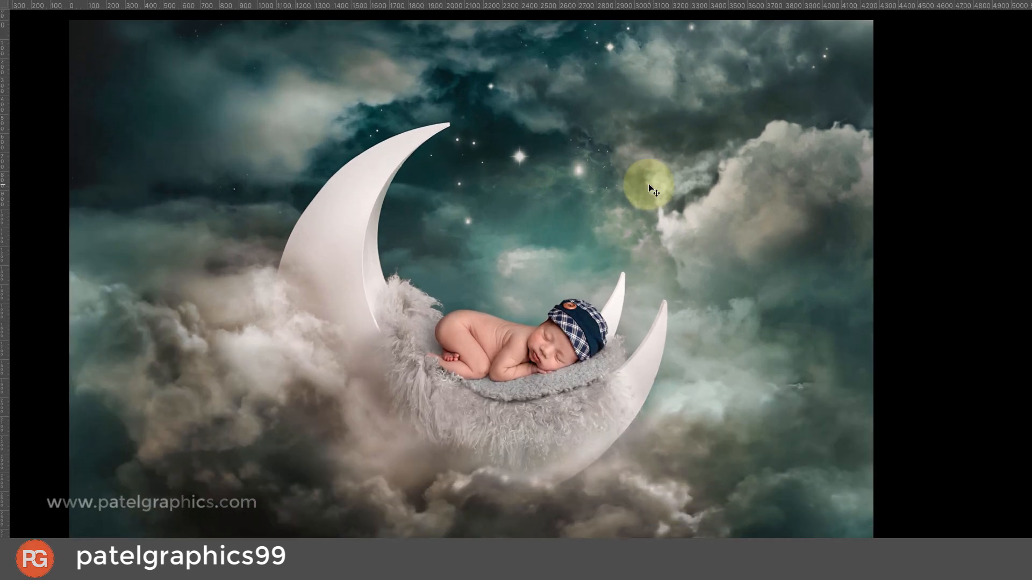
pyautogui.scroll(1, 648, 183)
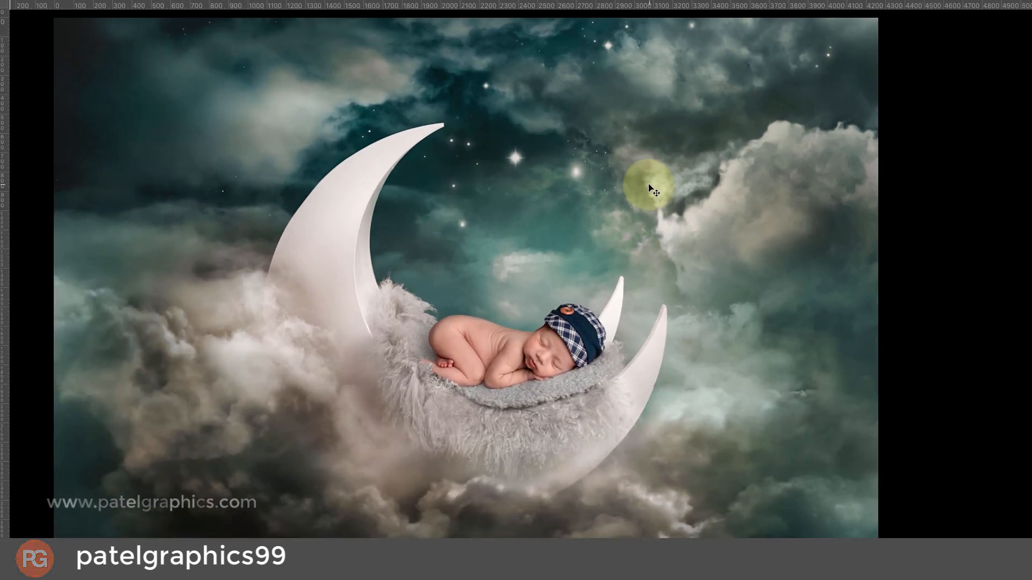
pyautogui.press('f')
pyautogui.press('f')
pyautogui.press('f')
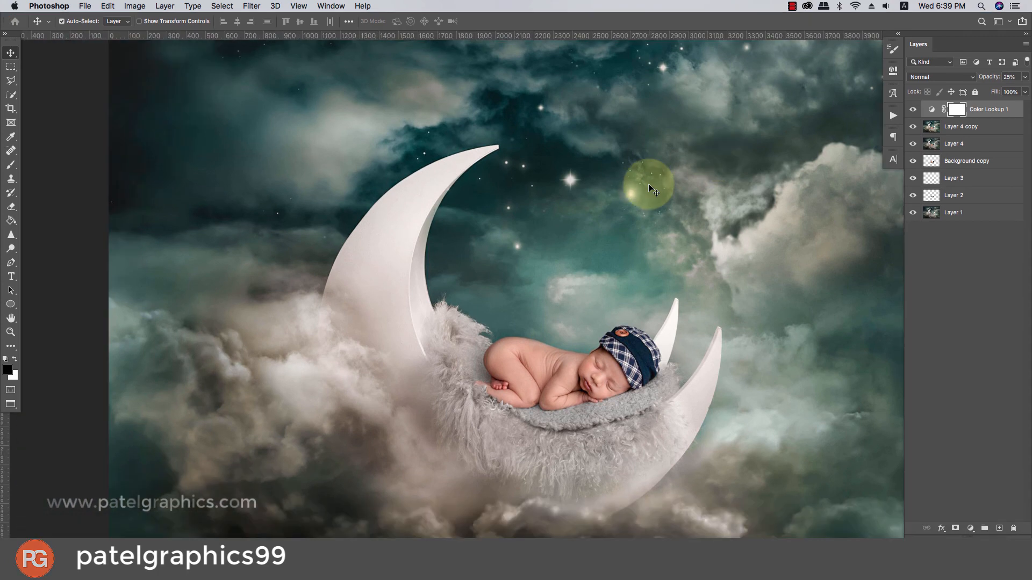
pyautogui.press('f')
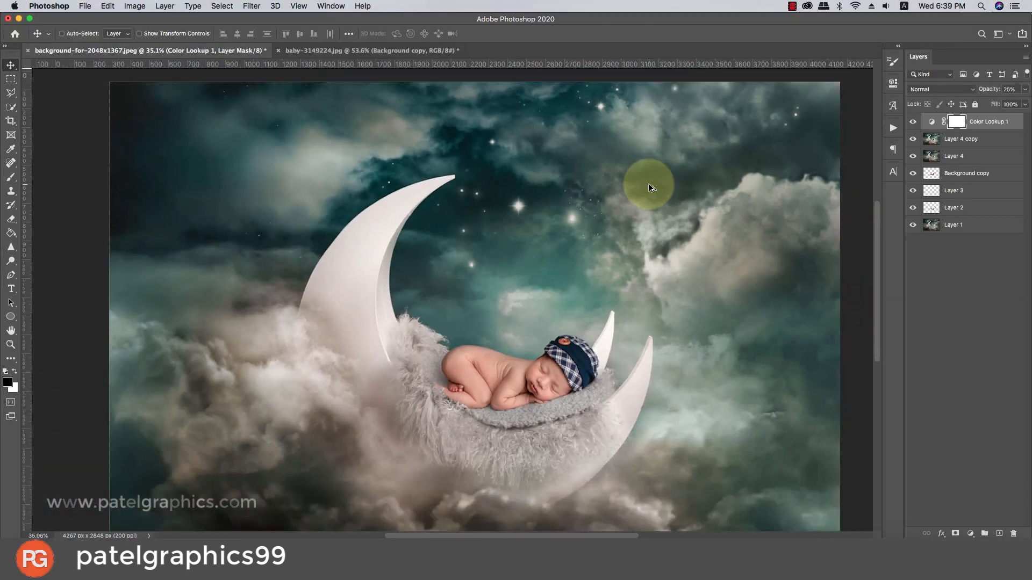
pyautogui.press('super+minus')
pyautogui.scroll(3, 648, 183)
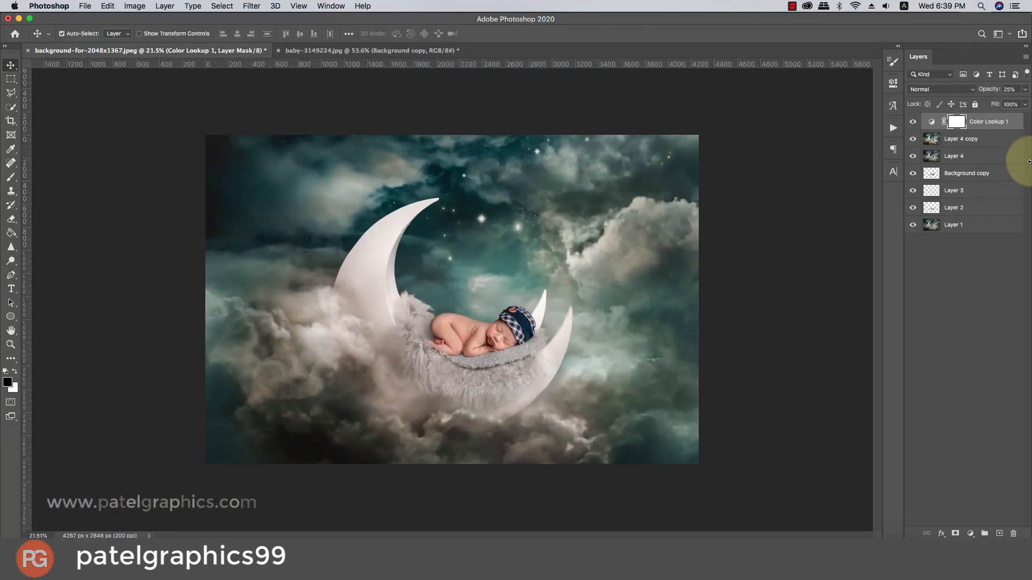
# Step: Group the layers from Layer 2 up to Color Lookup 1 and toggle the group's visibility to compare with the original background
pyautogui.click(970, 207)
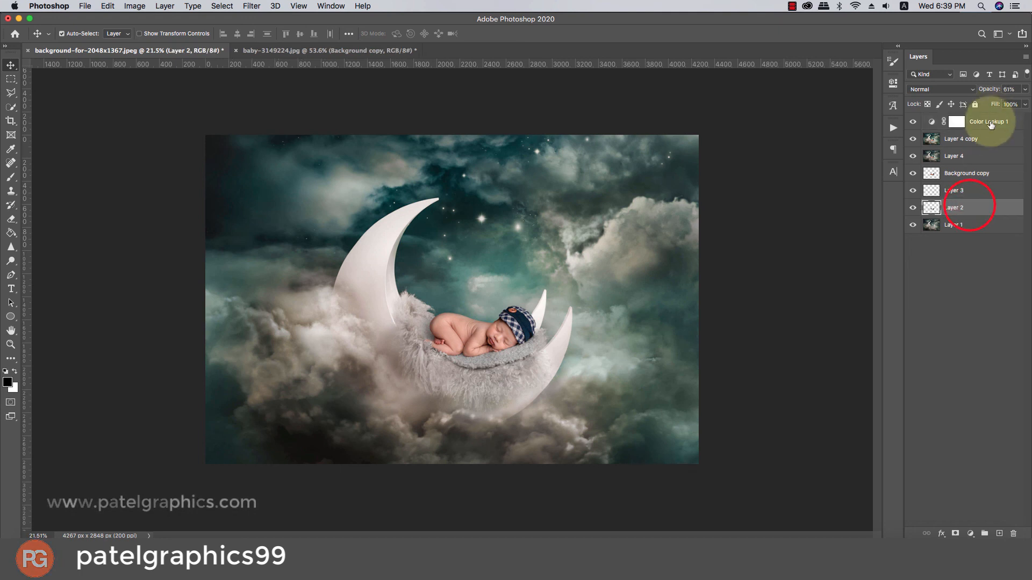
pyautogui.keyDown('shift'); pyautogui.click(988, 123); pyautogui.keyUp('shift')
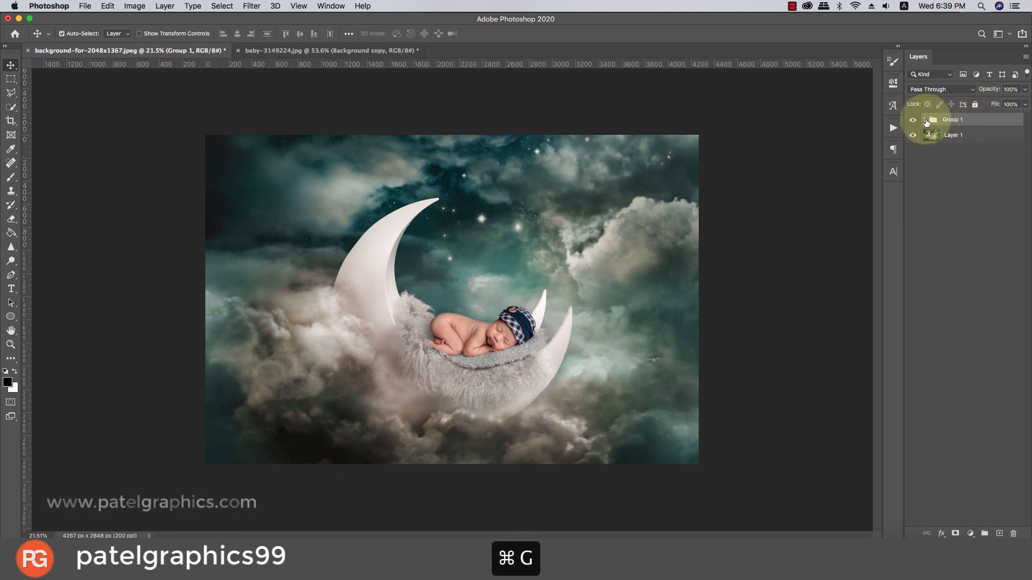
pyautogui.click(913, 120)
pyautogui.click(912, 120)
pyautogui.press('super+0')
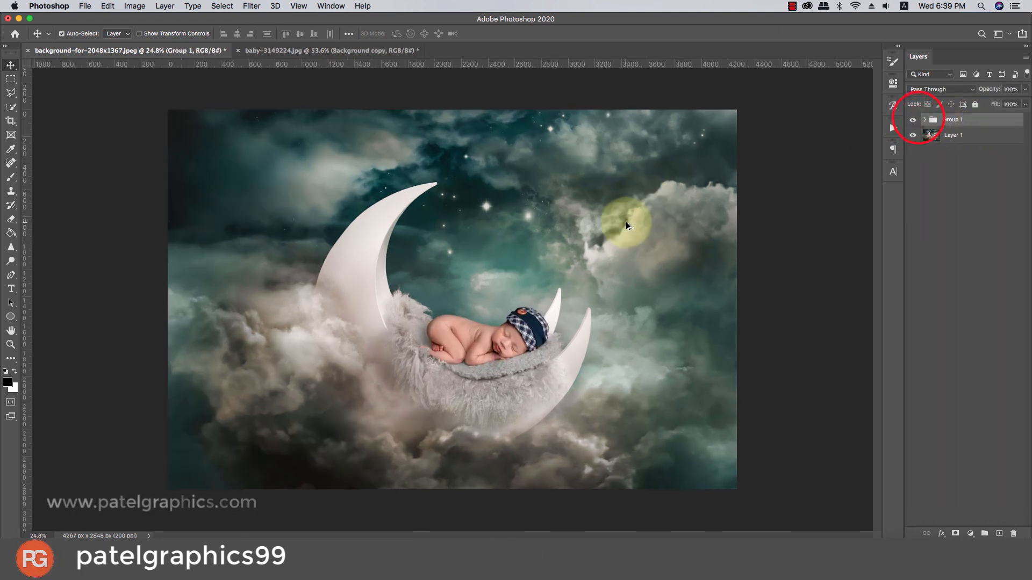